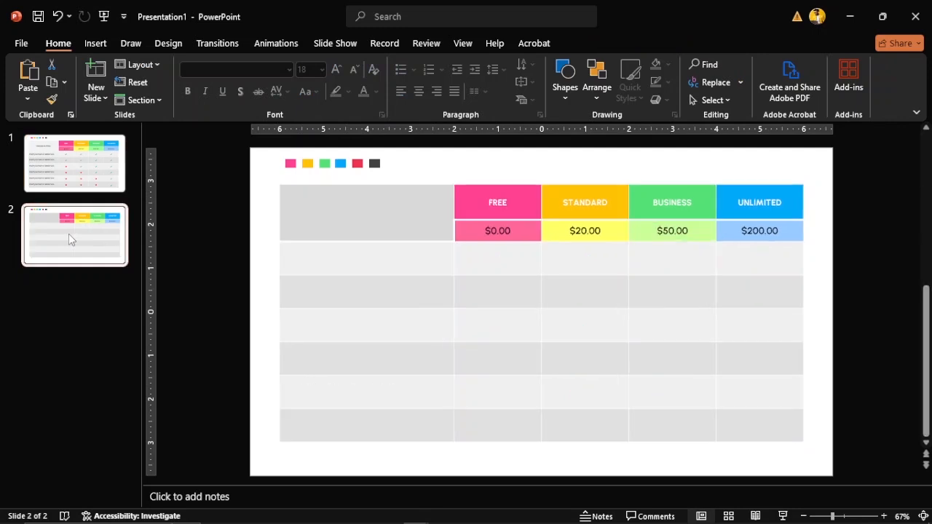
Enter 'Choose a package' in the table's top-left cell and select the text
click(362, 210)
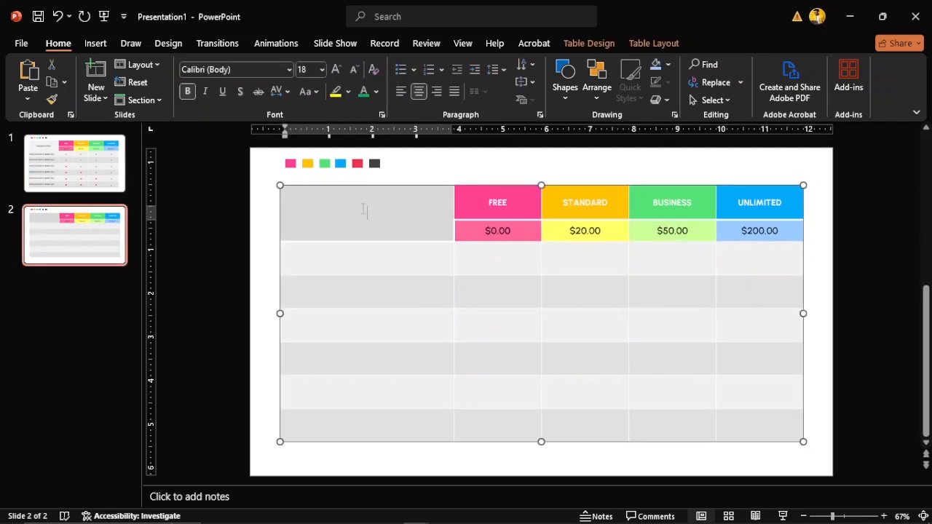
text(cHOOse a)
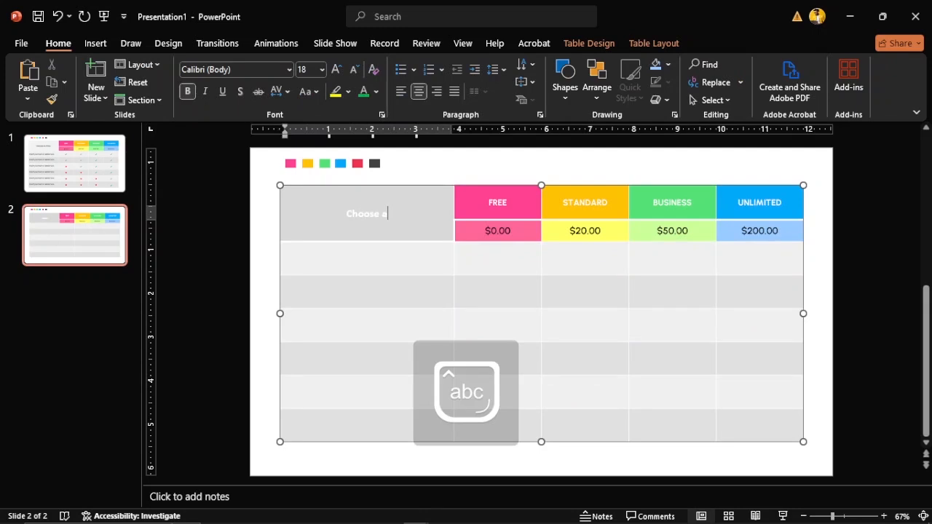
text( package)
key(ctrl+a)
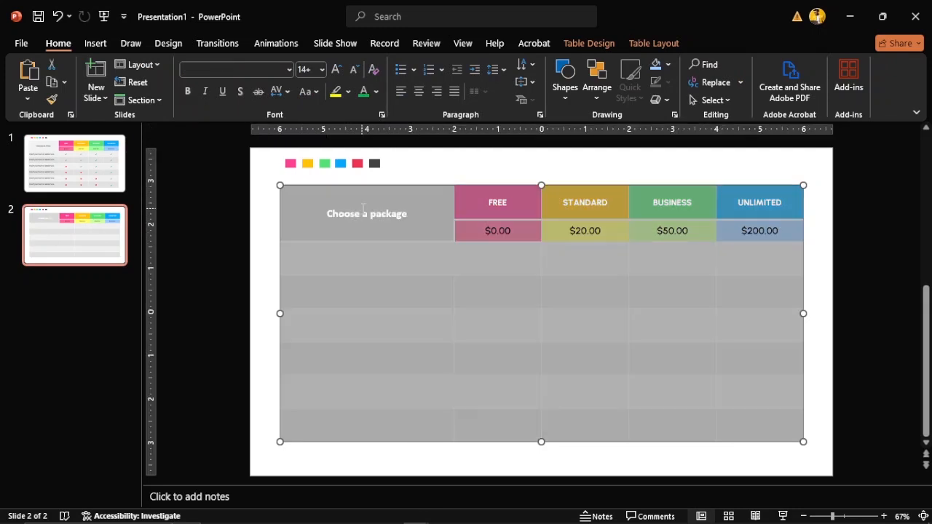
click(363, 209)
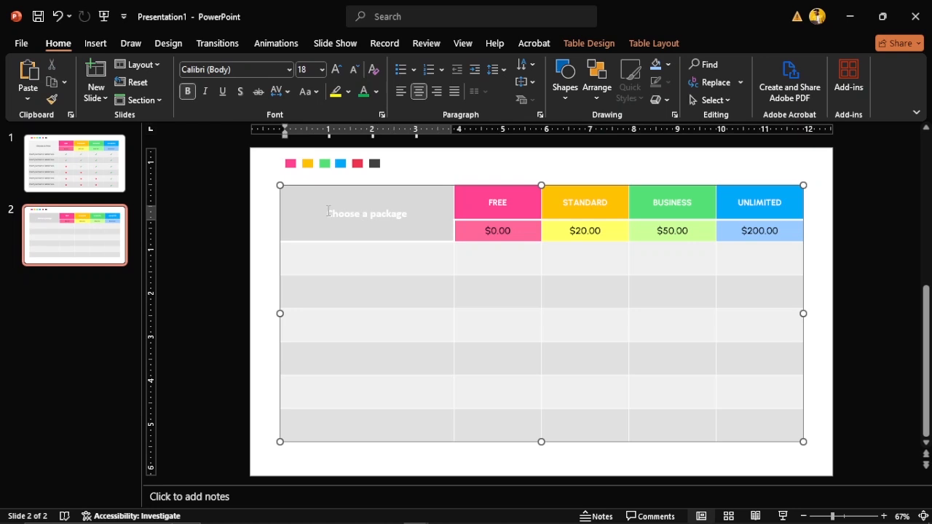
drag(327, 213, 410, 213)
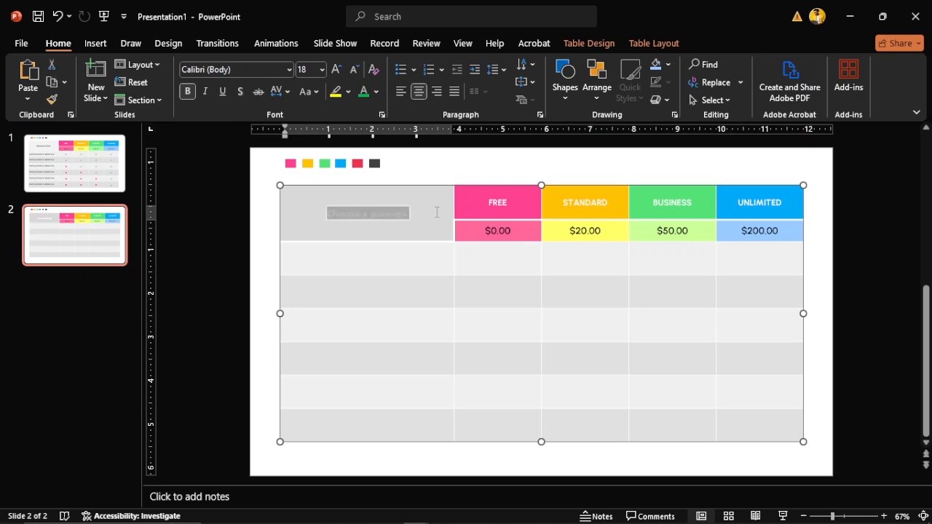
Format the label in dark grey Urbanist SemiBold
click(376, 92)
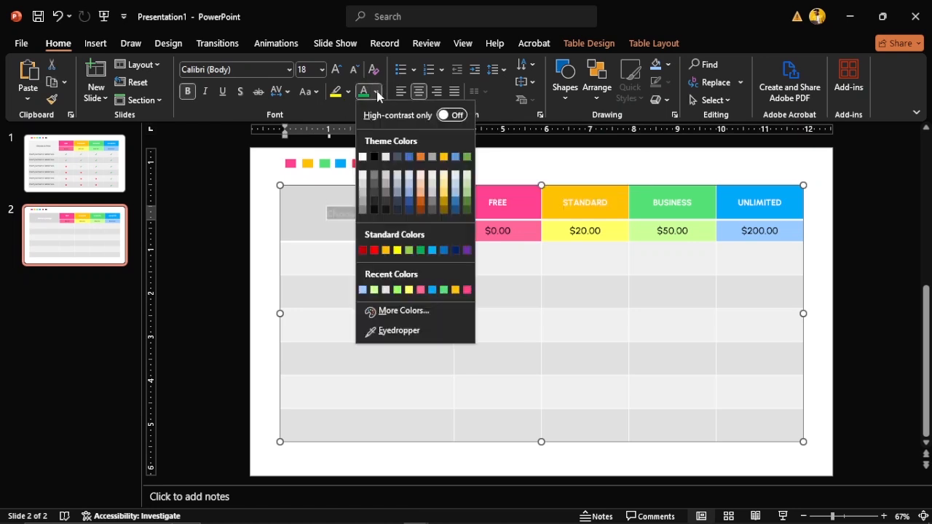
click(375, 211)
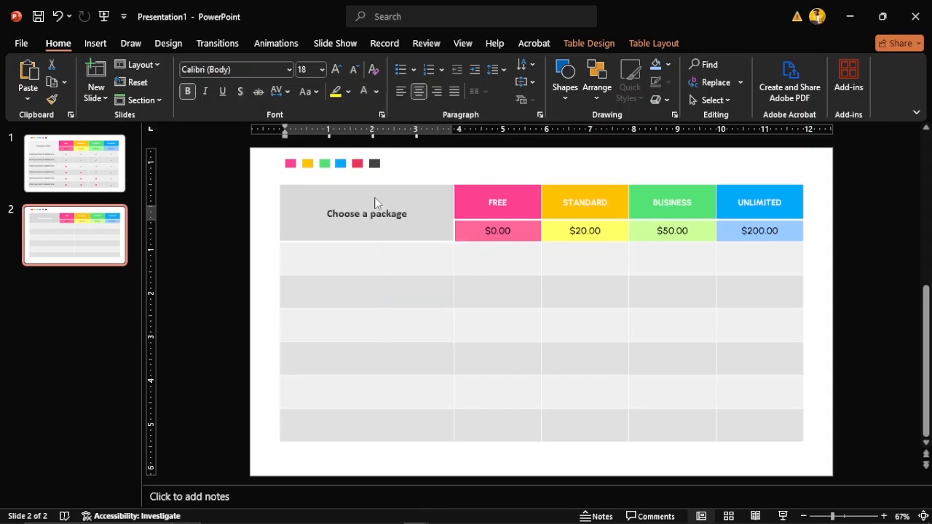
click(268, 68)
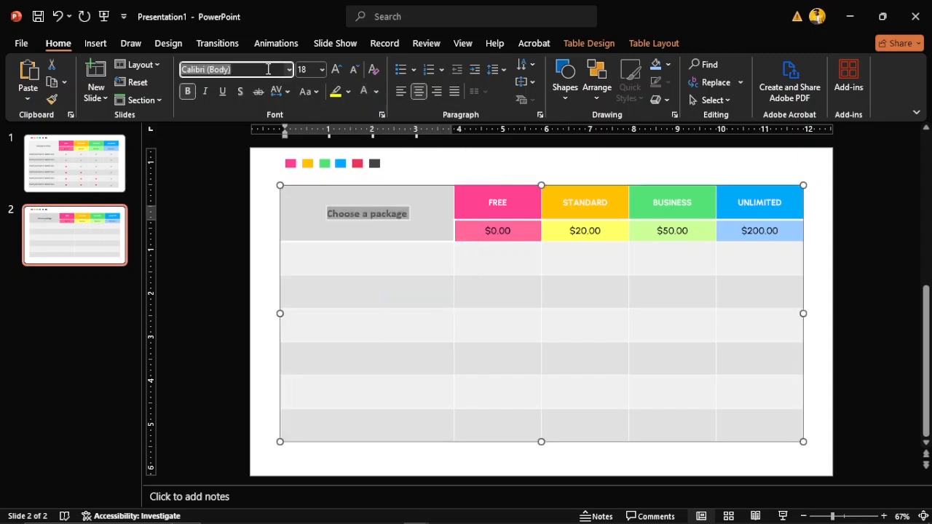
text(U)
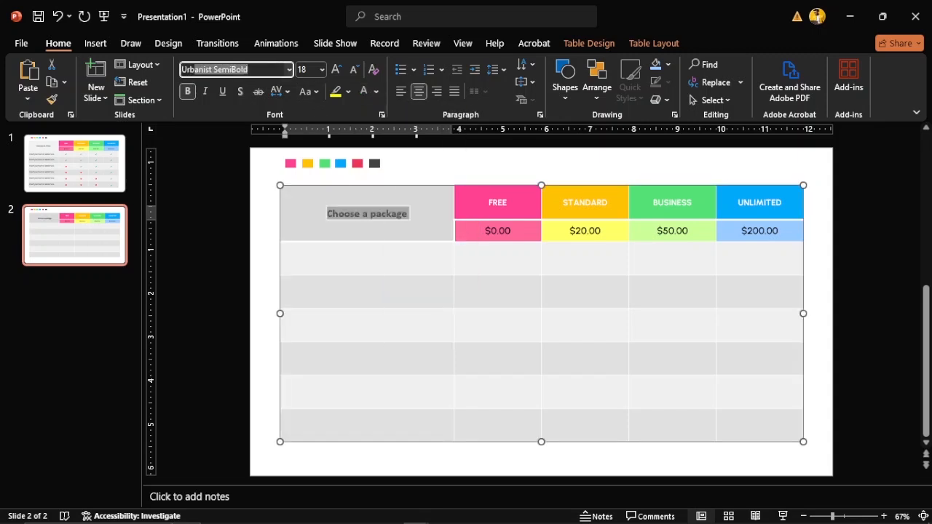
text(rb)
key(Return)
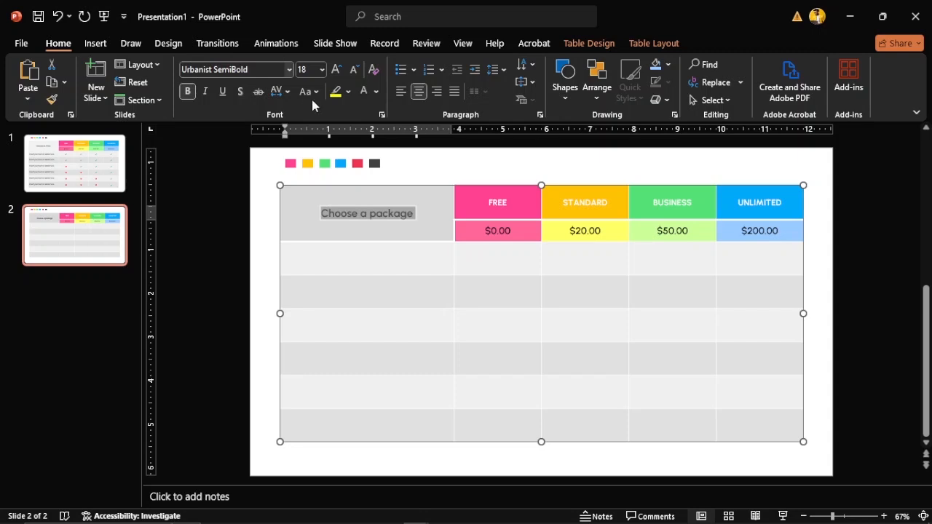
click(267, 226)
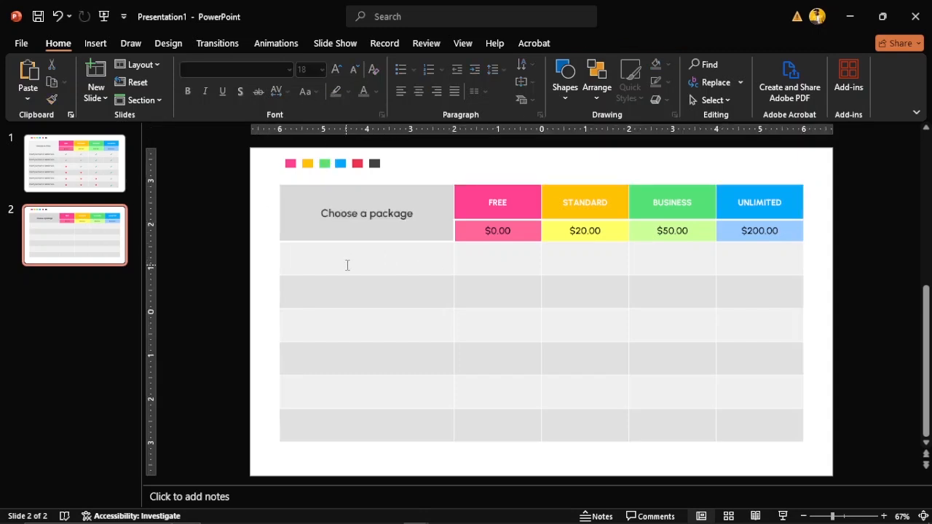
Set the empty first-column body cells to the Urbanist font
drag(341, 260, 342, 424)
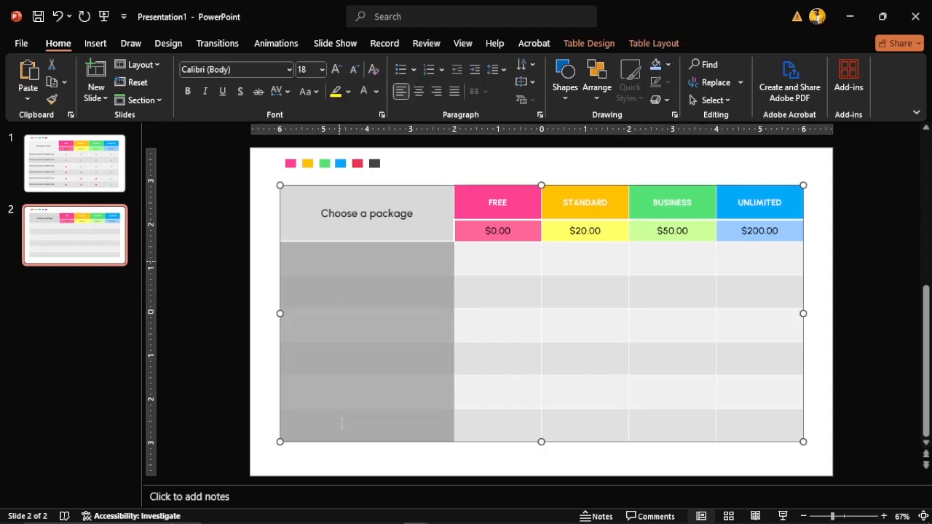
click(267, 69)
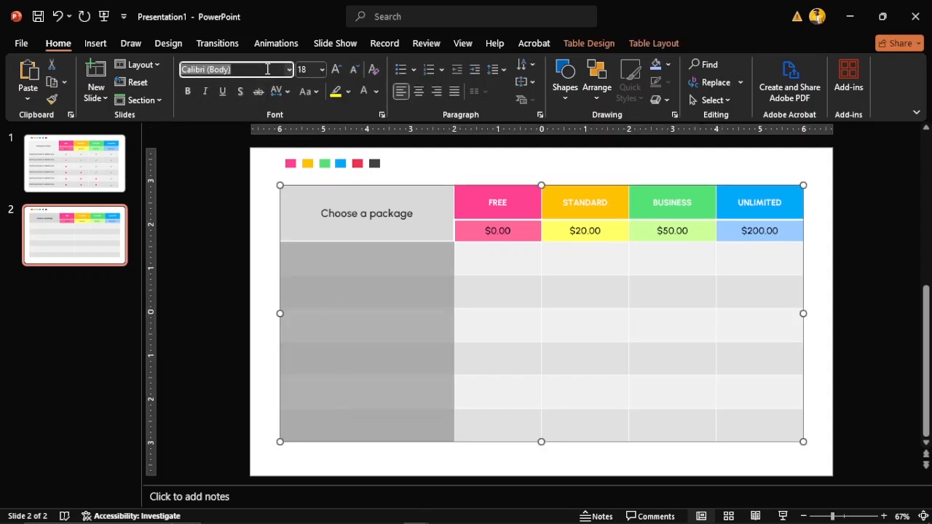
text(Urba)
text(rn)
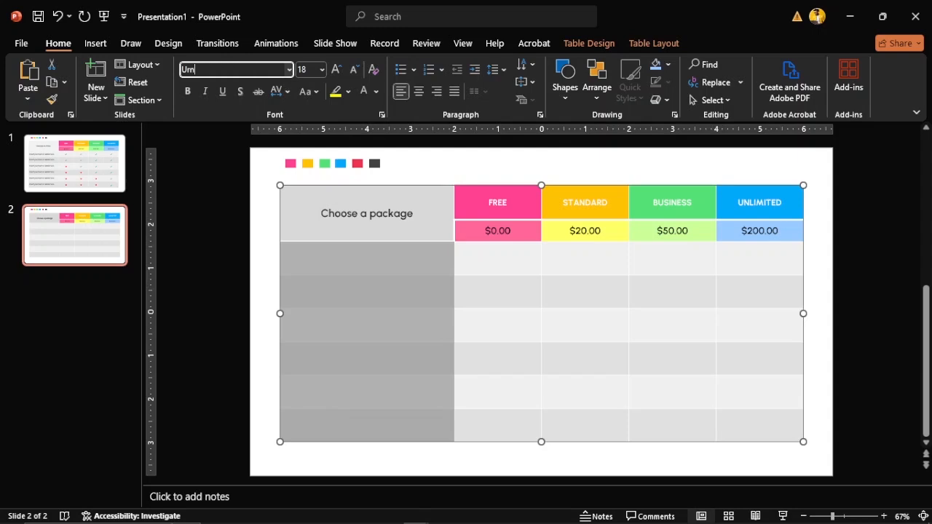
text(banist SemiBold)
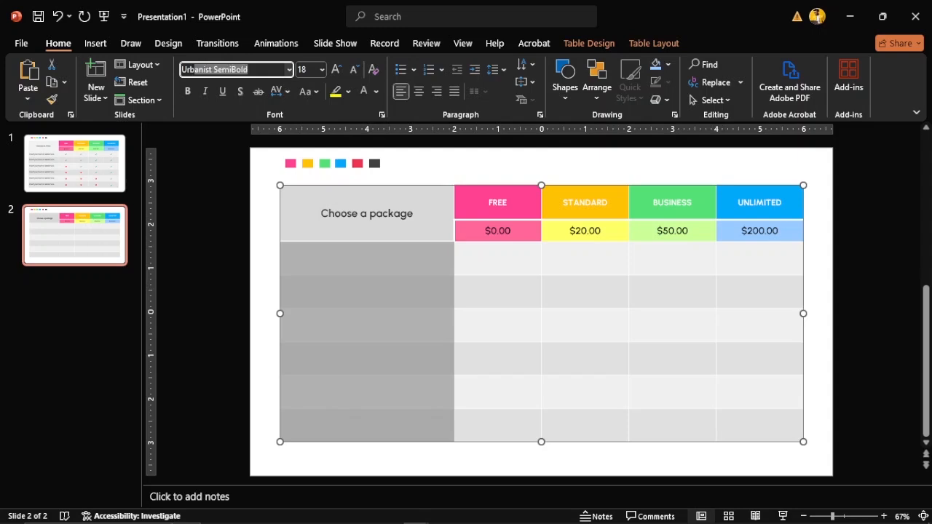
key(End)
key(BackSpace)
key(BackSpace)
key(BackSpace)
key(BackSpace)
key(BackSpace)
key(BackSpace)
key(BackSpace)
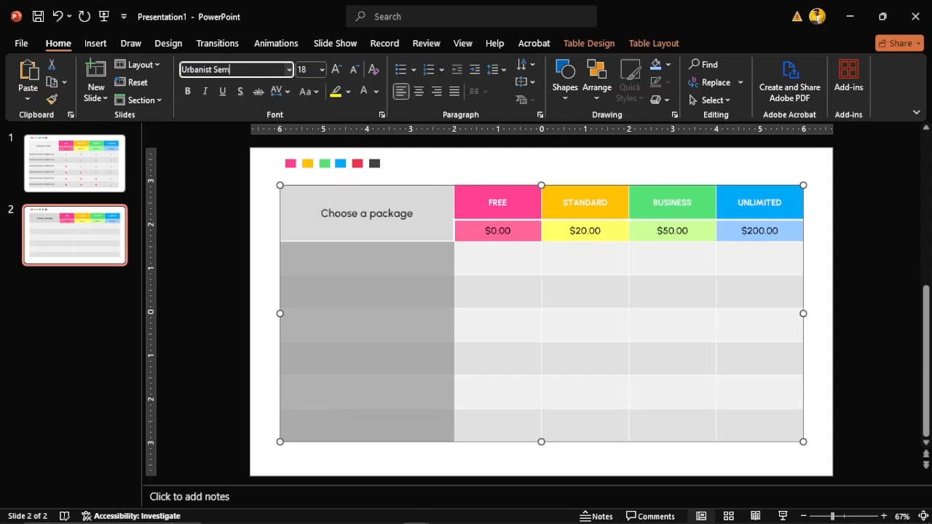
key(Return)
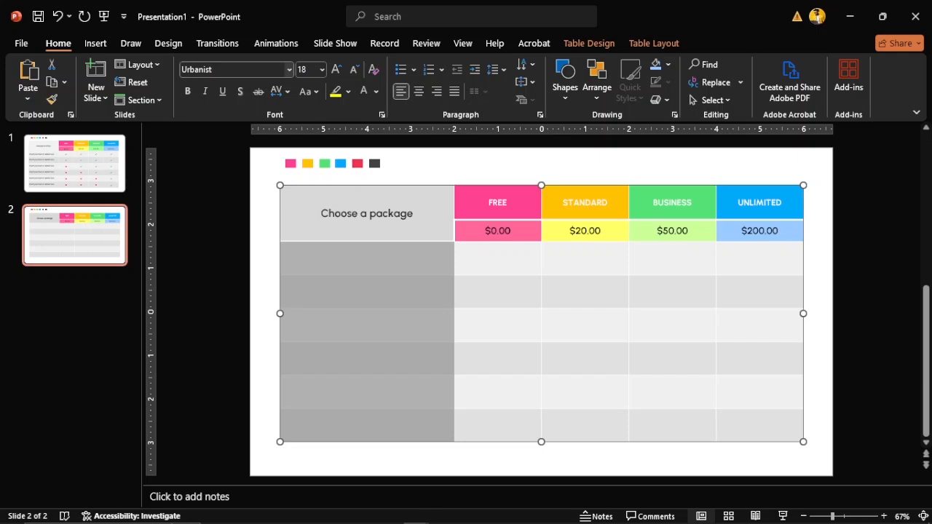
click(502, 264)
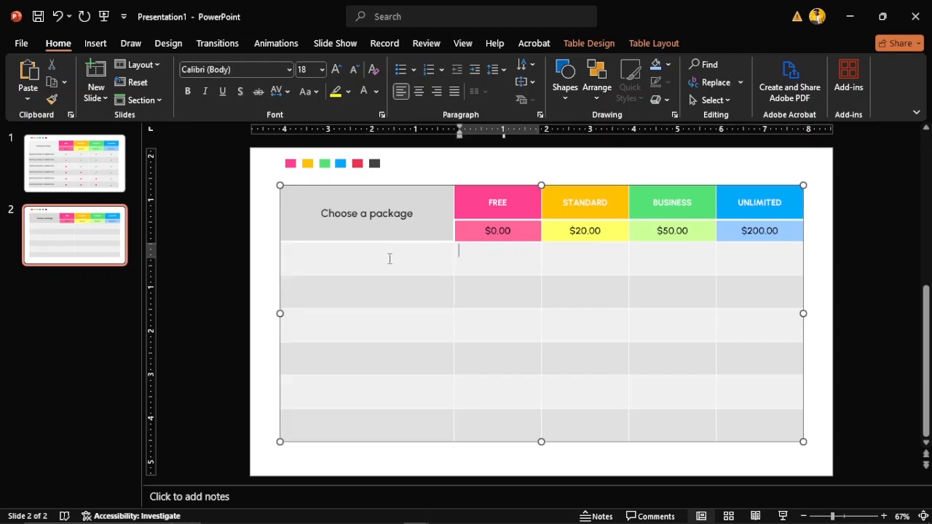
Check a first-column cell's font, then display slide 1's finished pricing table
drag(384, 258, 386, 431)
click(495, 394)
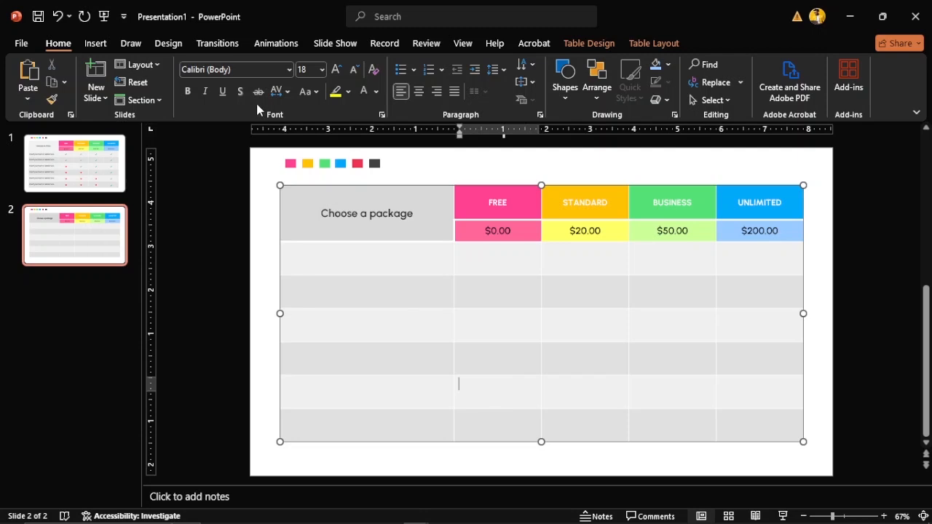
click(344, 266)
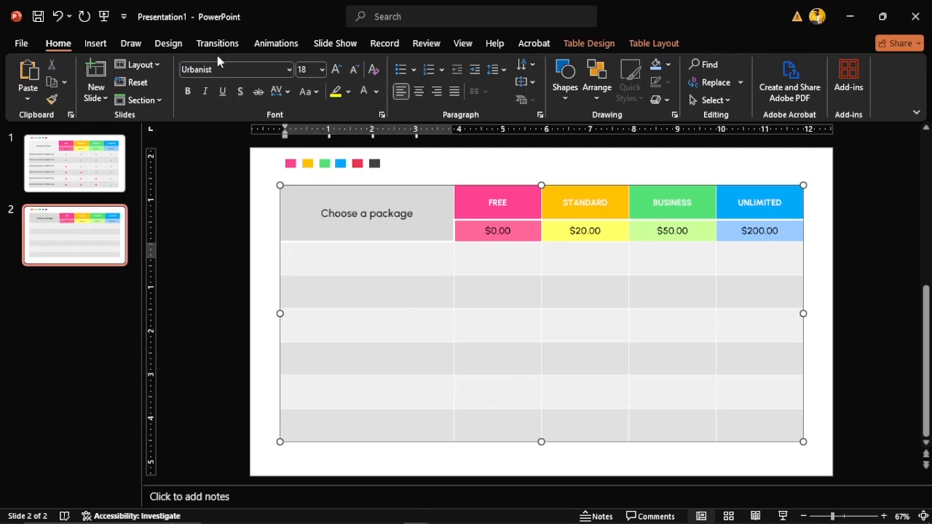
click(76, 166)
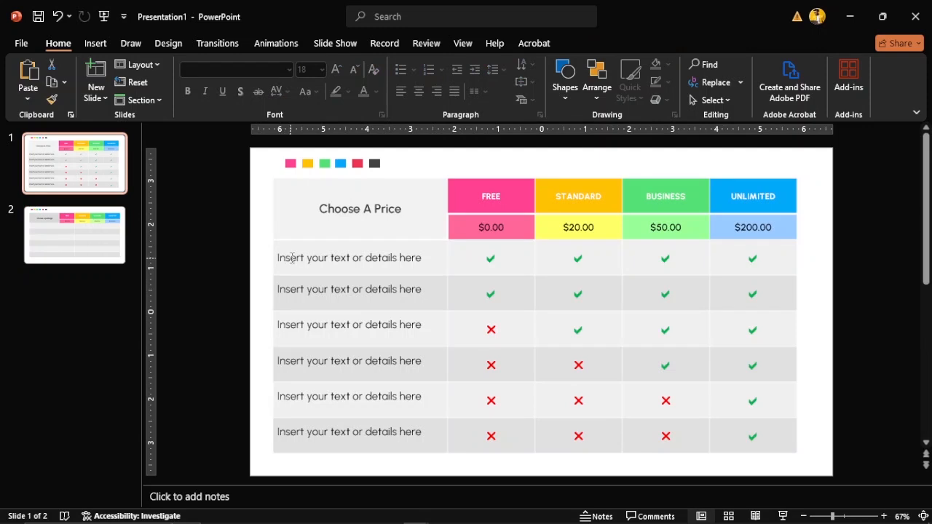
Copy 'Insert your text or details here' from slide 1 into slide 2's first feature cell
drag(292, 257, 423, 260)
key(ctrl+c)
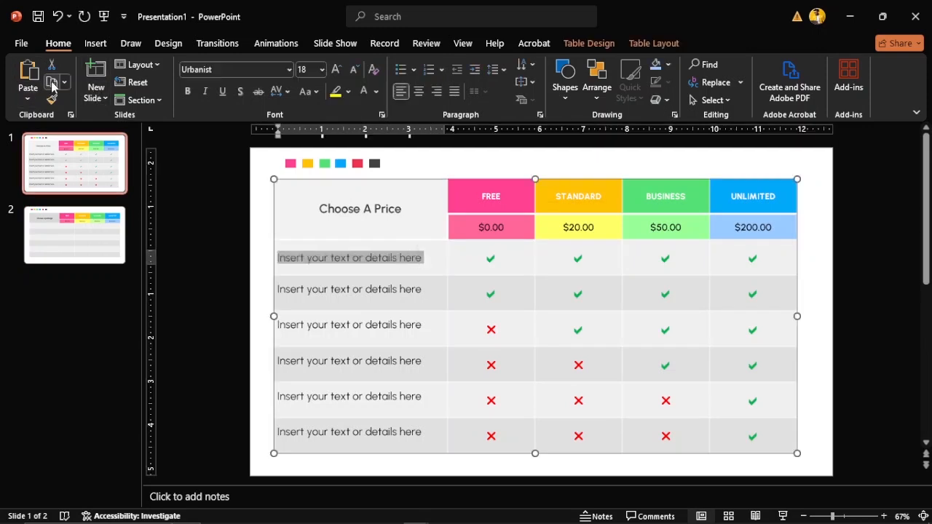
click(332, 297)
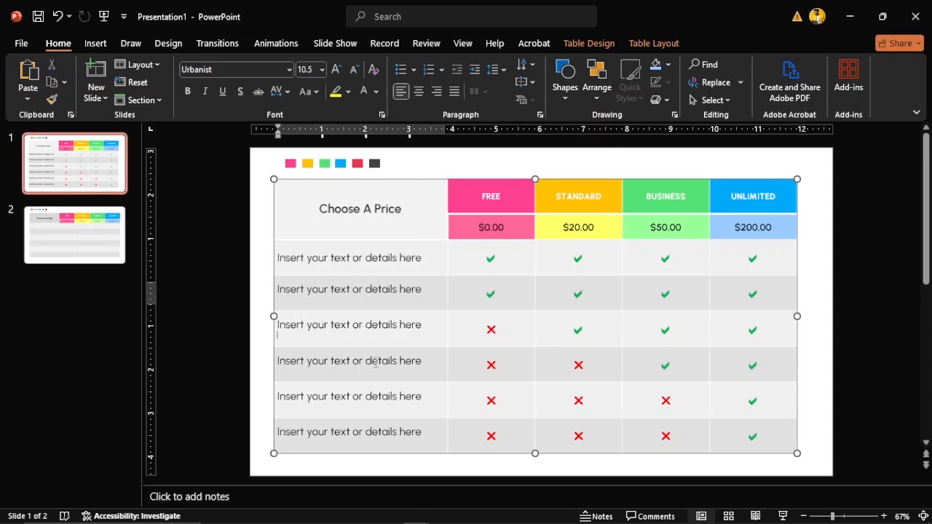
click(124, 253)
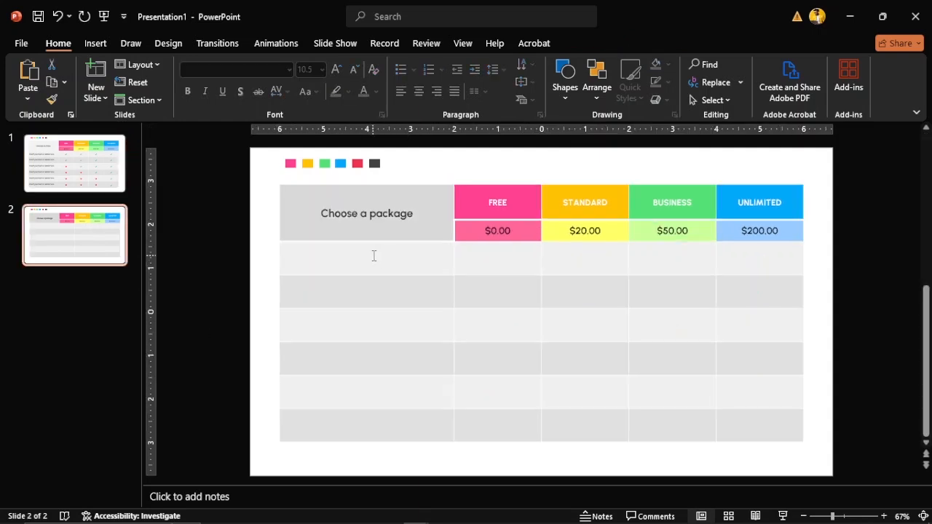
click(374, 254)
click(28, 98)
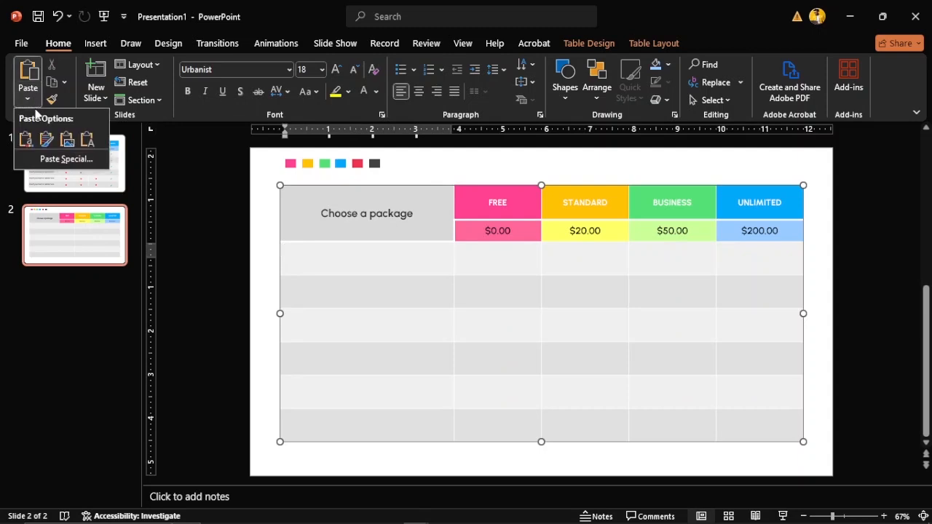
click(46, 139)
click(368, 290)
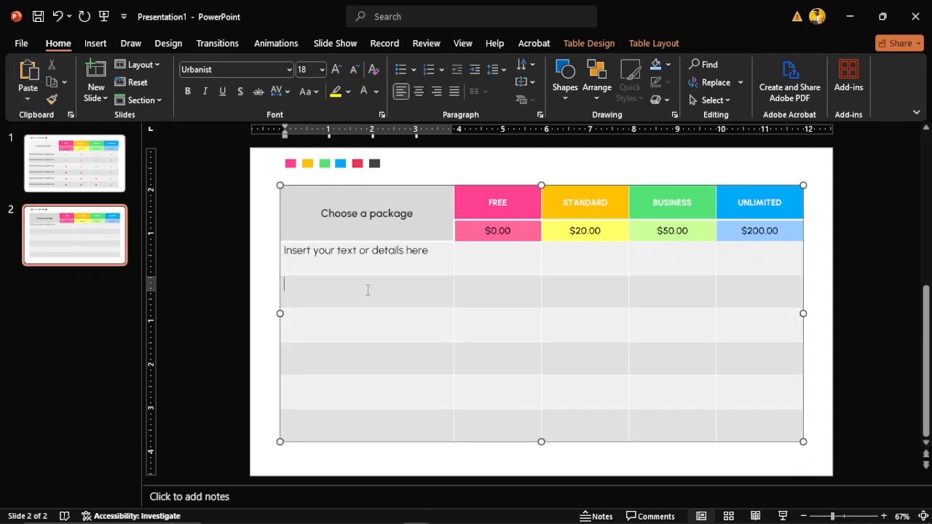
Align the first column's six body cells left and vertically centred
drag(368, 261, 378, 421)
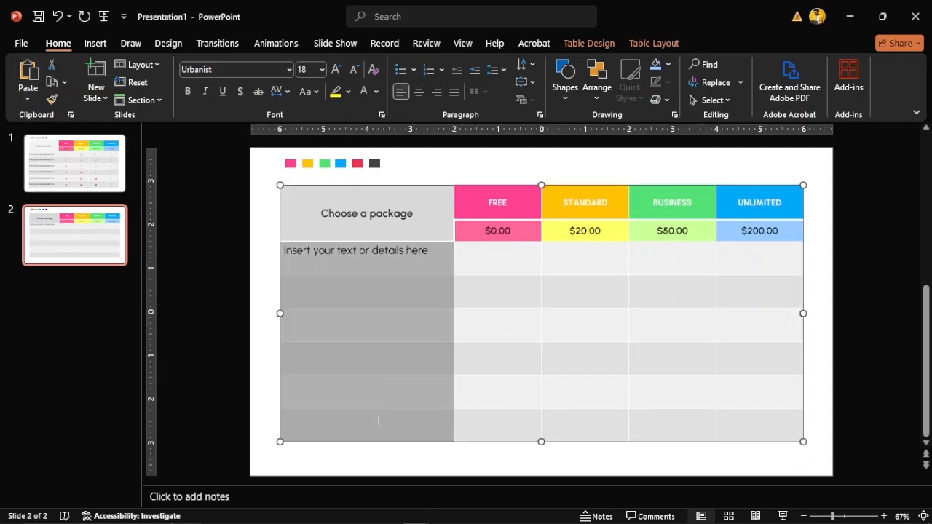
click(654, 42)
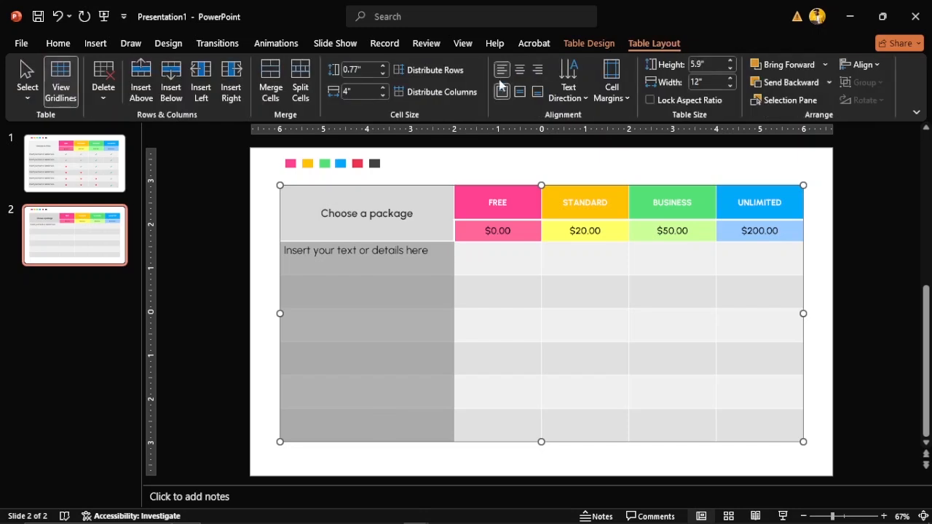
click(519, 69)
click(519, 91)
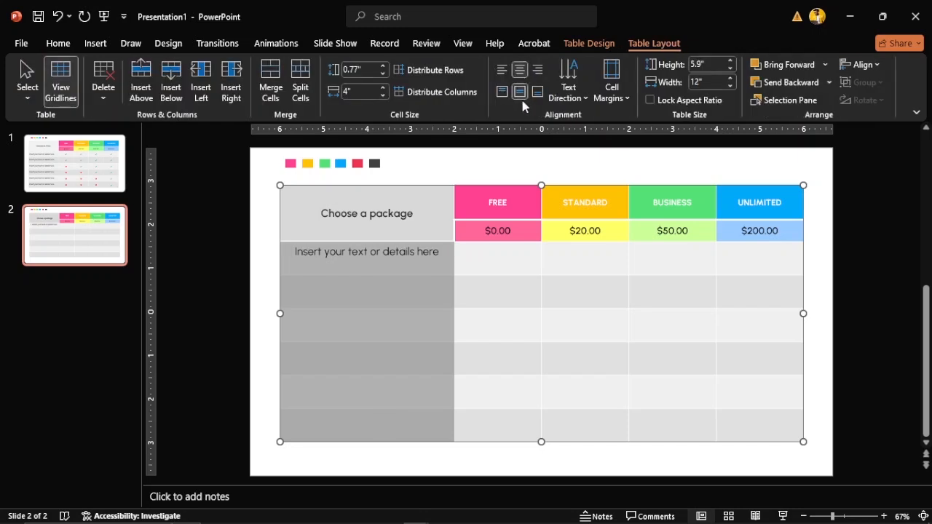
click(501, 69)
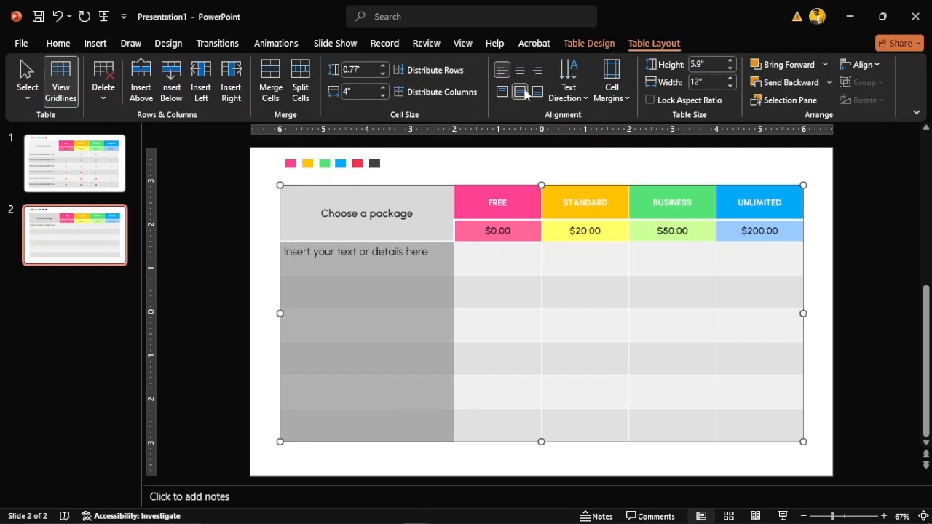
click(369, 281)
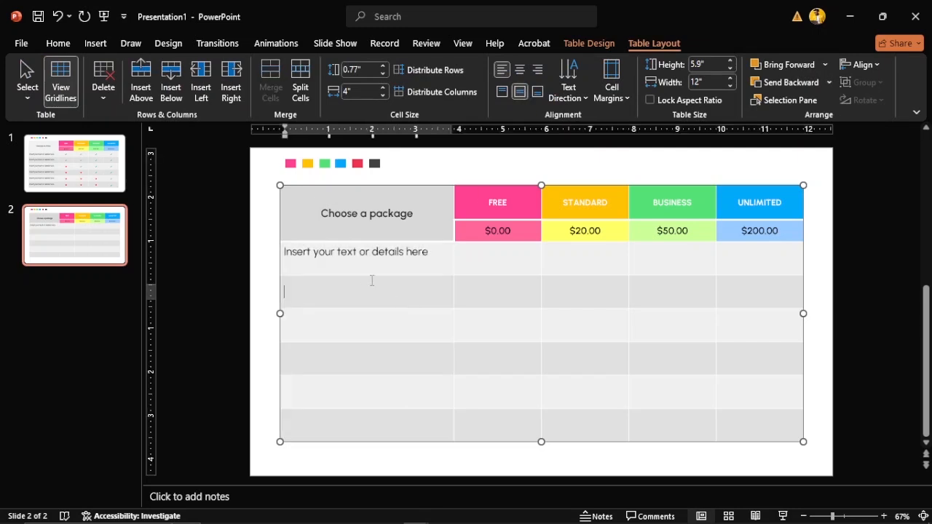
click(371, 253)
Delete the stray blank line in the first cell and re-centre the column vertically
drag(322, 255, 358, 419)
key(ctrl+c)
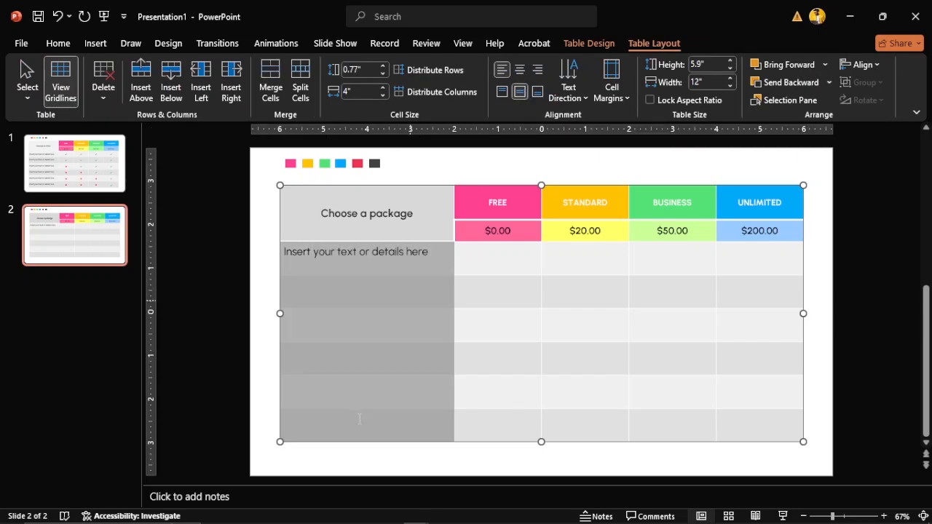
click(537, 91)
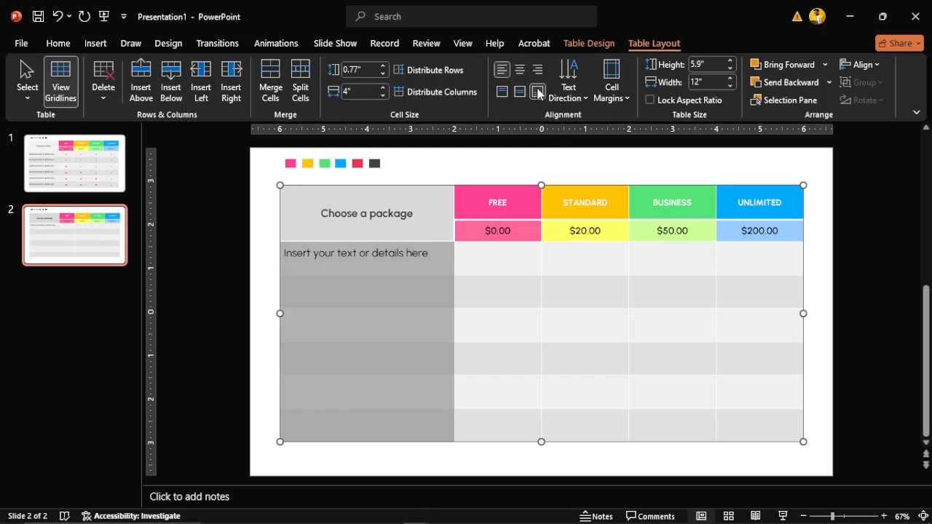
click(503, 266)
click(345, 285)
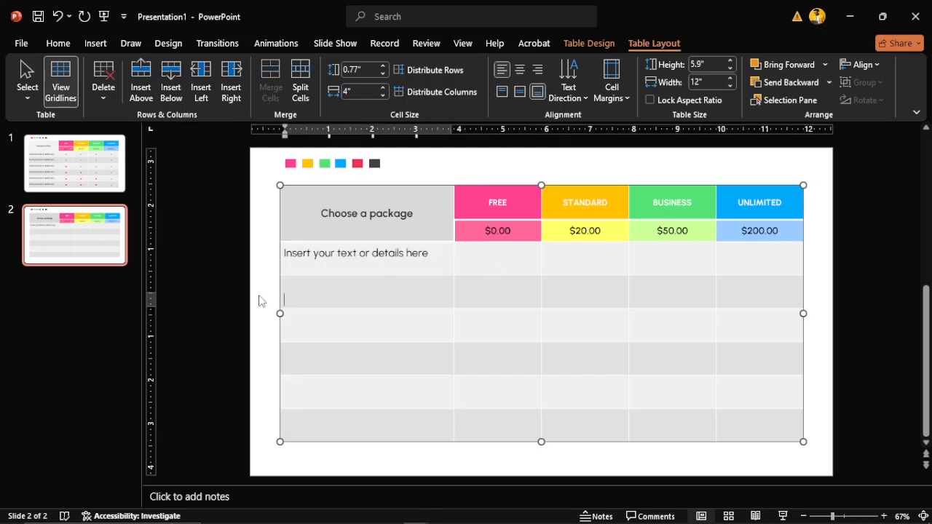
click(310, 264)
key(BackSpace)
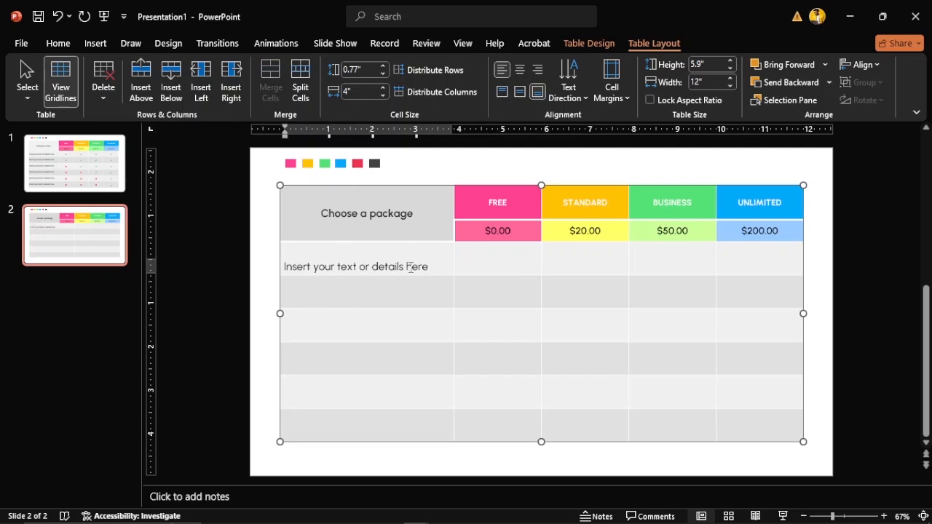
drag(380, 262, 390, 423)
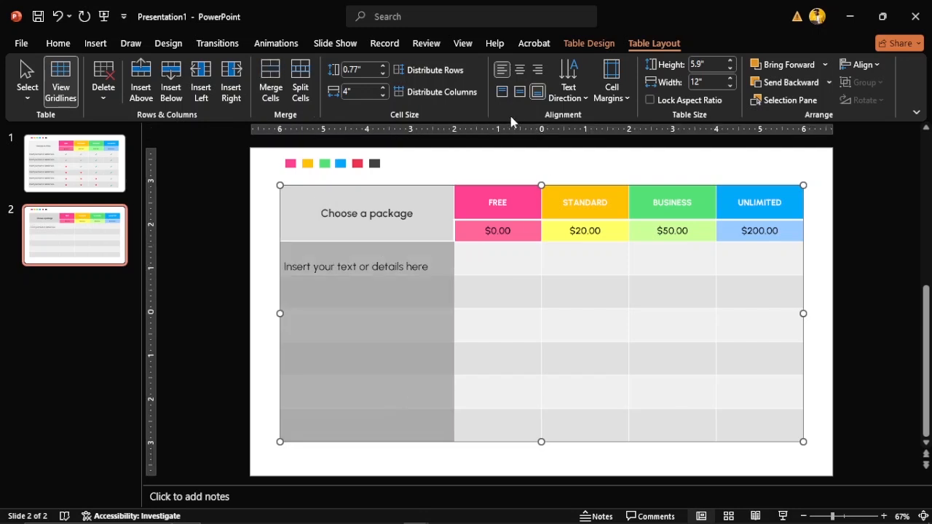
click(518, 90)
click(282, 286)
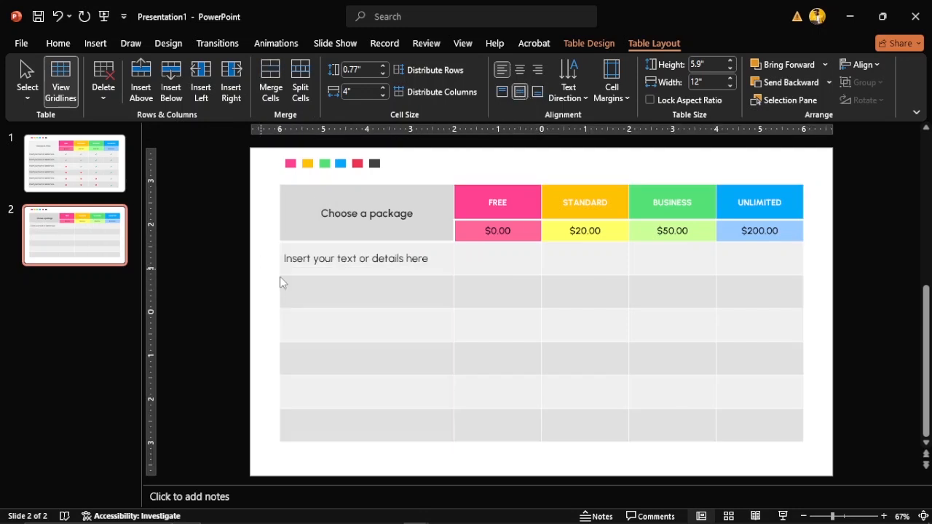
Paste the label text into rows 3 and 4 of the first column, removing the extra line
click(59, 43)
click(32, 99)
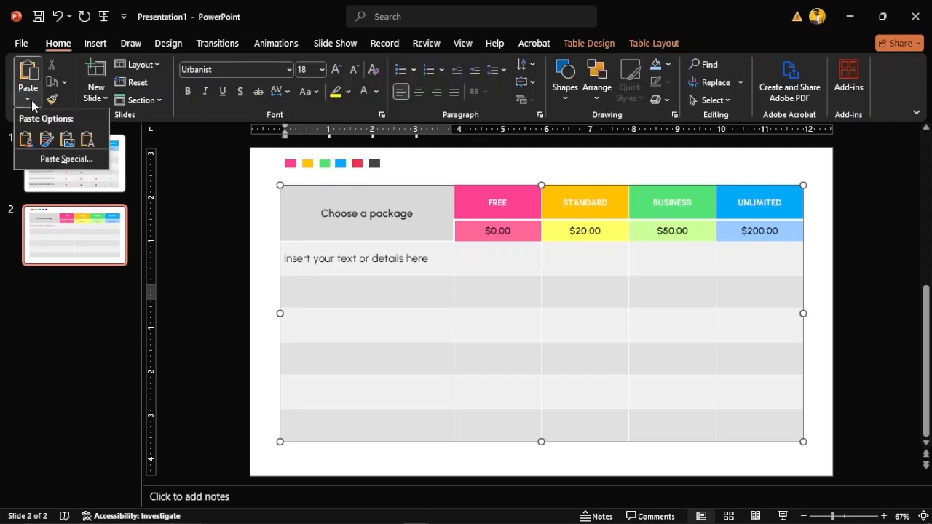
click(50, 139)
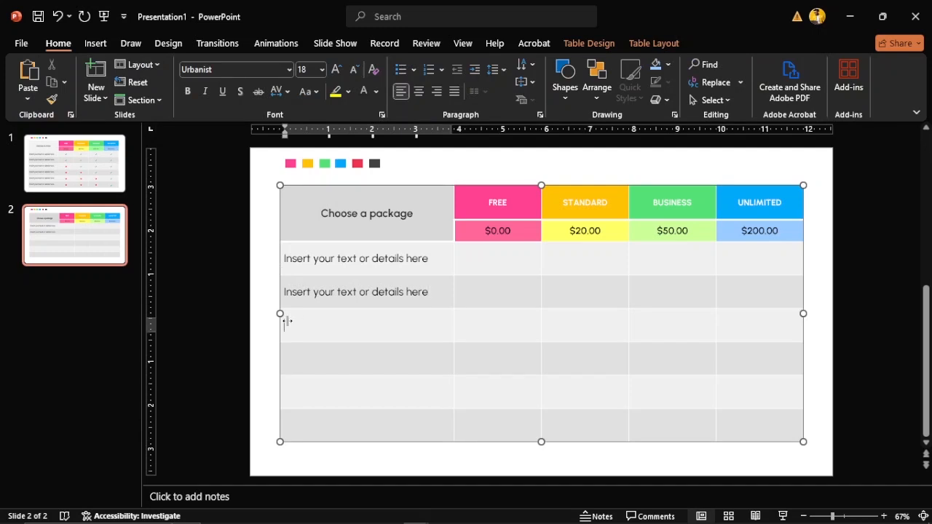
click(28, 99)
click(55, 147)
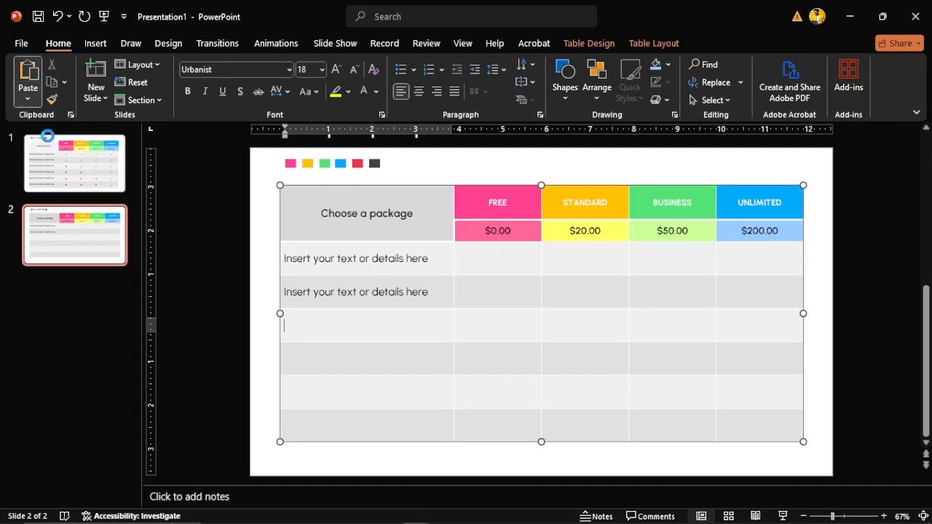
click(287, 357)
click(25, 101)
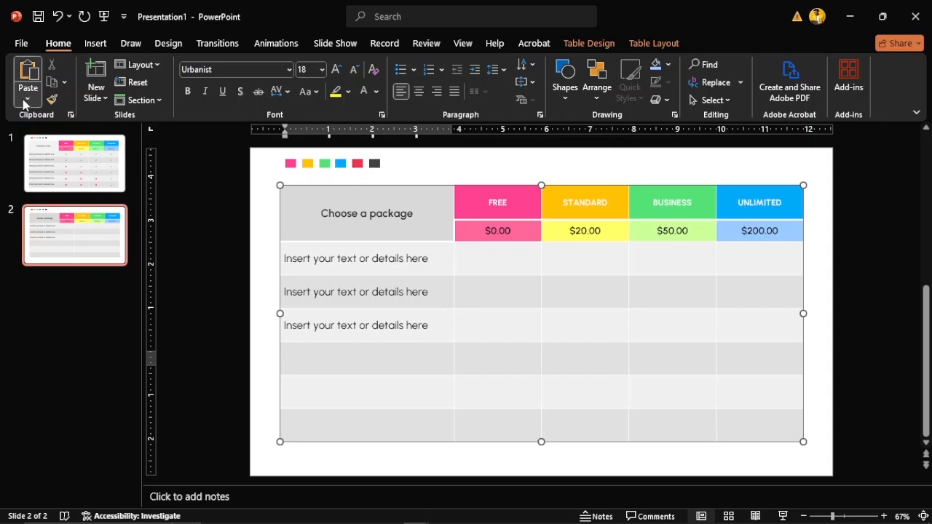
click(47, 141)
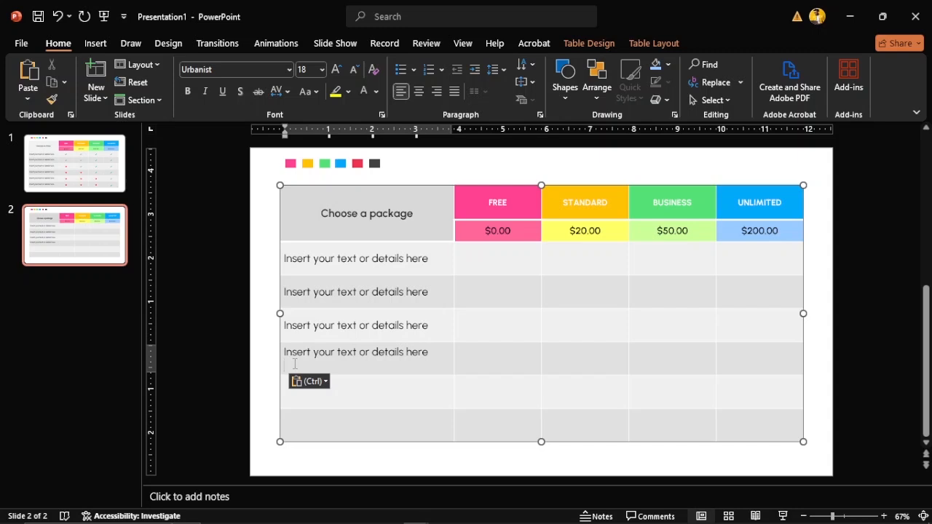
key(BackSpace)
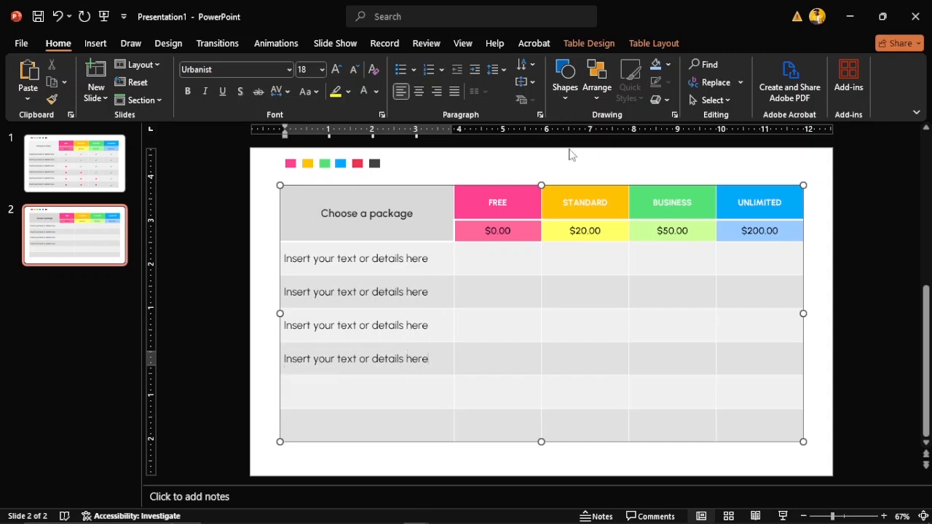
Paste the label into the fifth row, delete its blank line, then paste into the bottom row
click(664, 42)
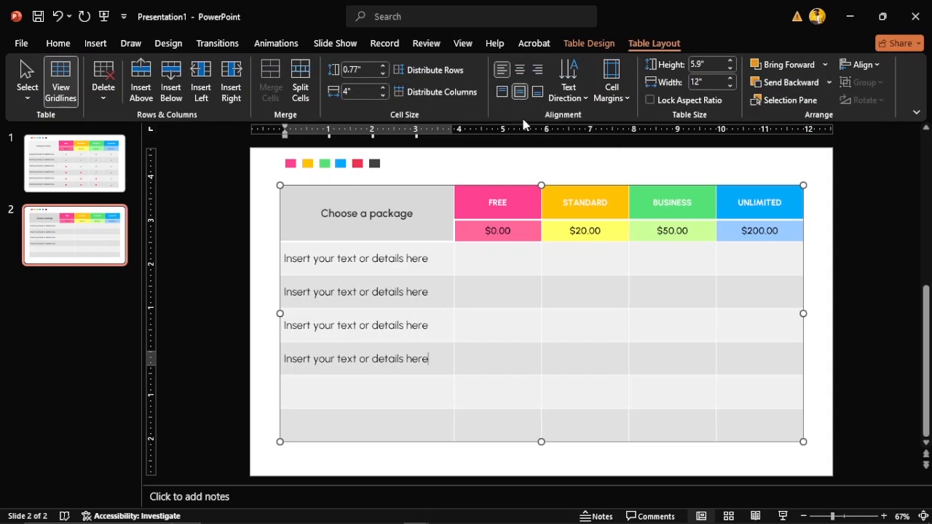
click(362, 390)
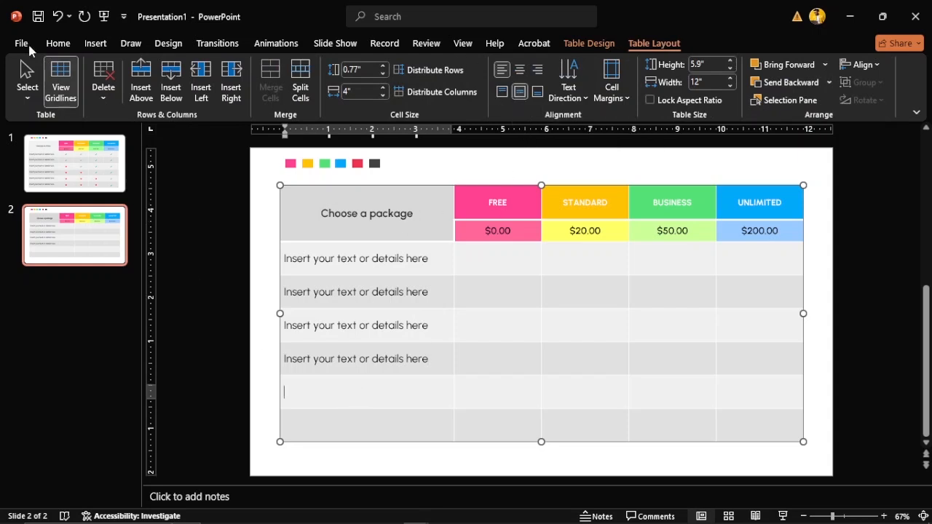
click(58, 43)
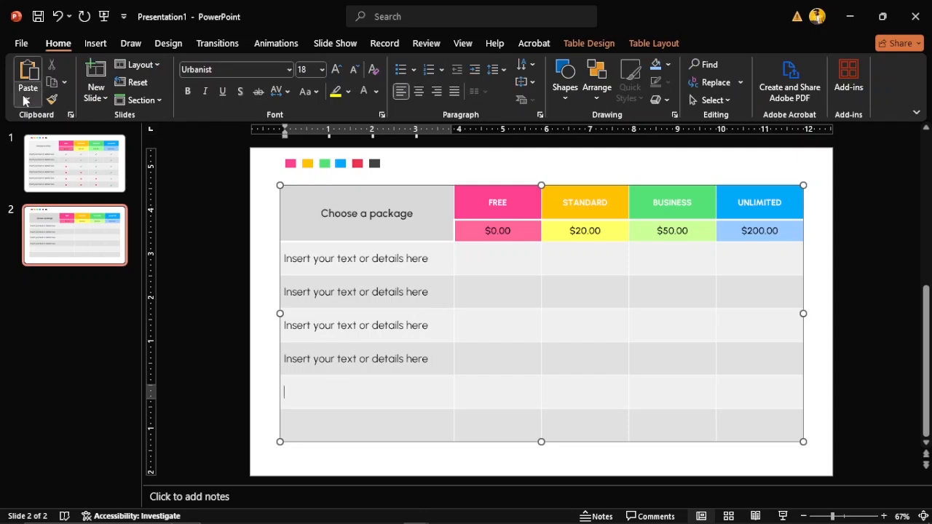
click(27, 98)
click(45, 140)
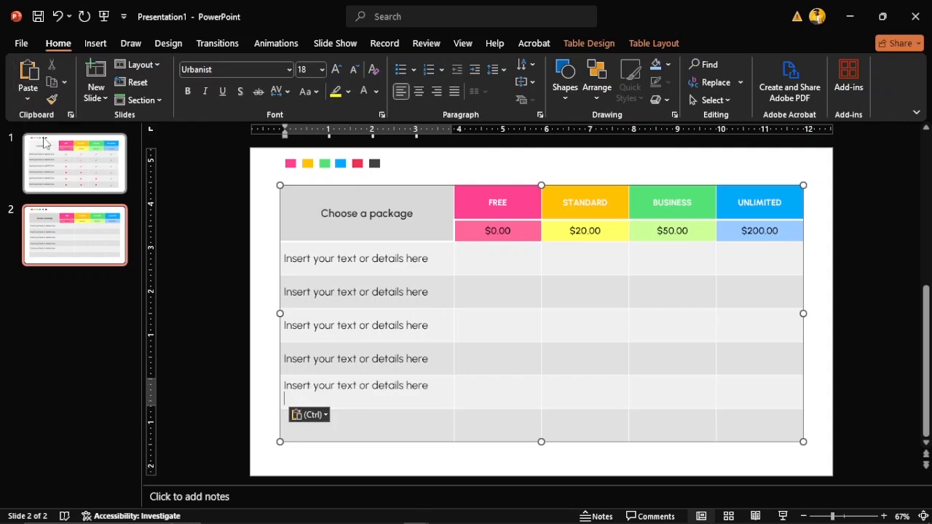
click(429, 428)
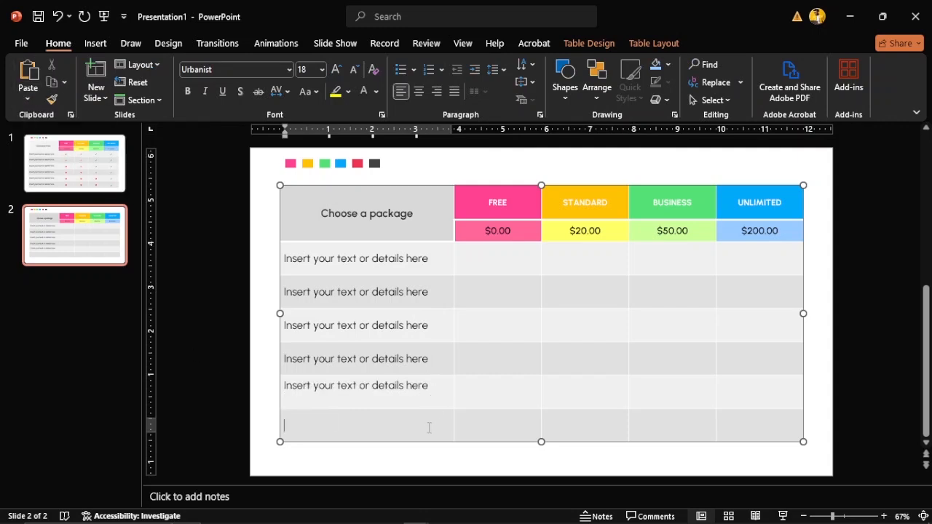
click(341, 400)
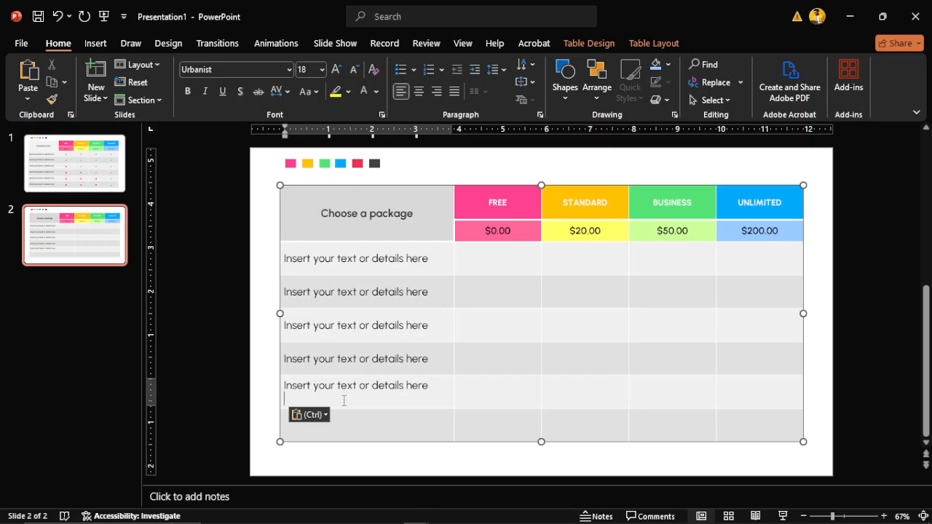
key(BackSpace)
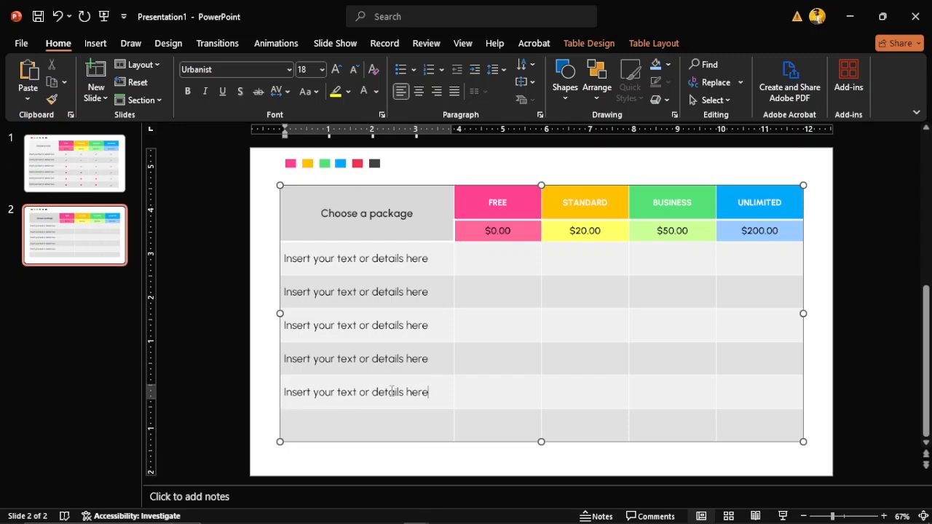
click(369, 428)
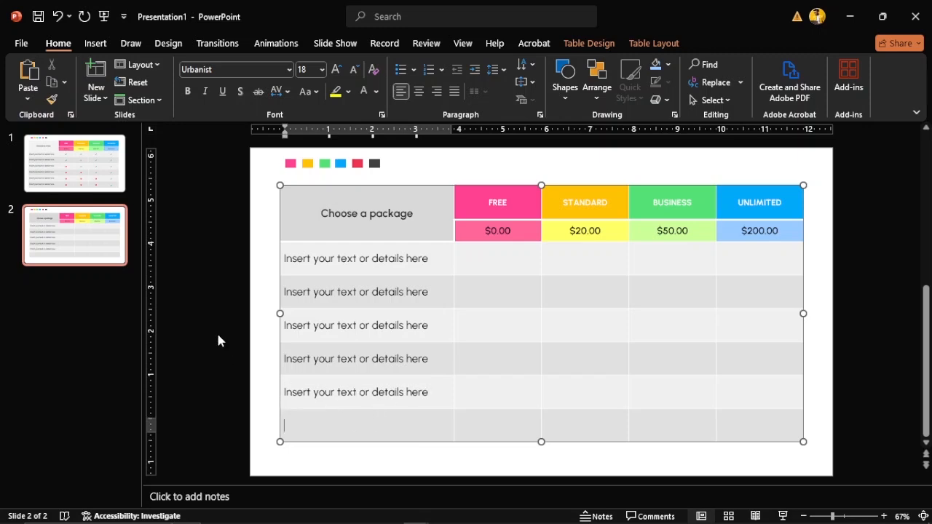
click(28, 97)
click(42, 131)
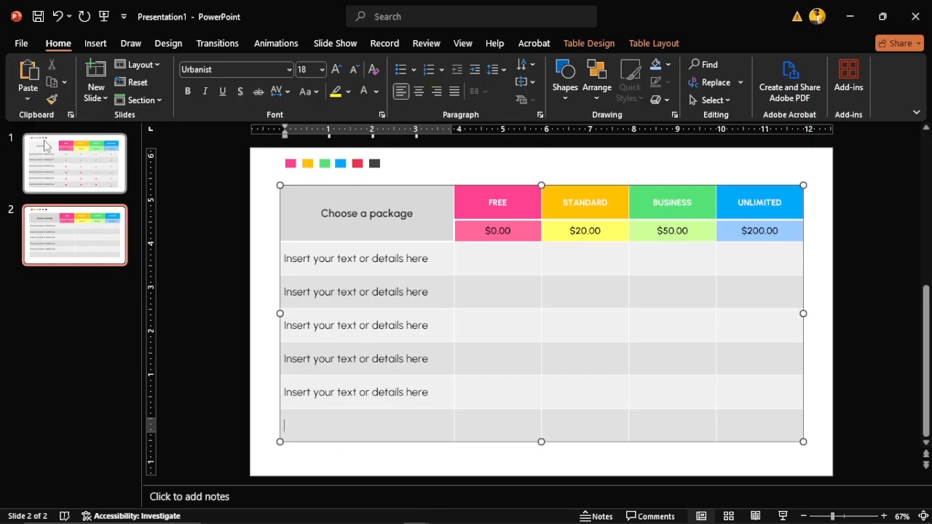
click(503, 260)
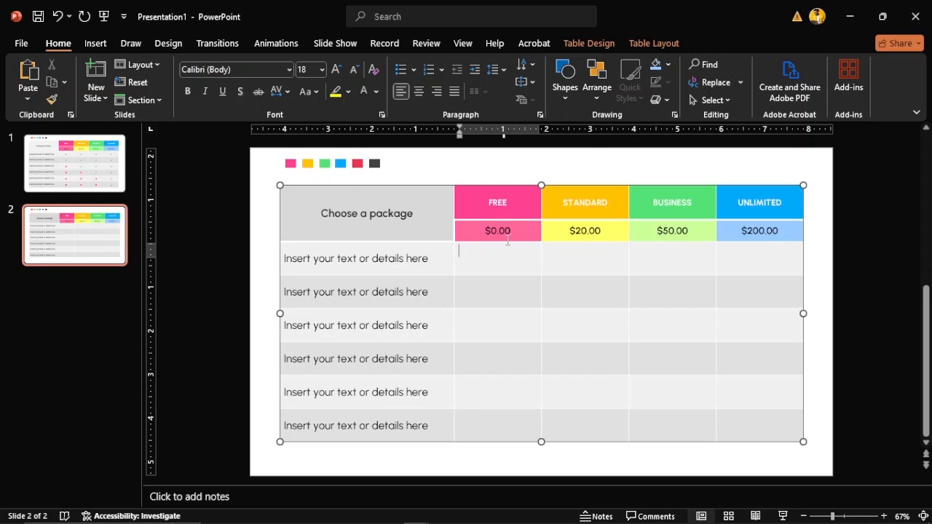
click(347, 260)
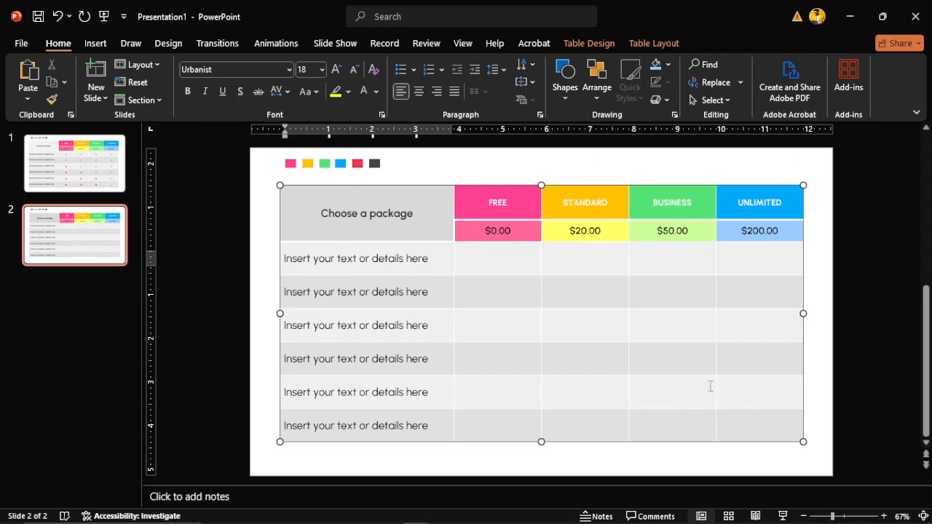
click(75, 163)
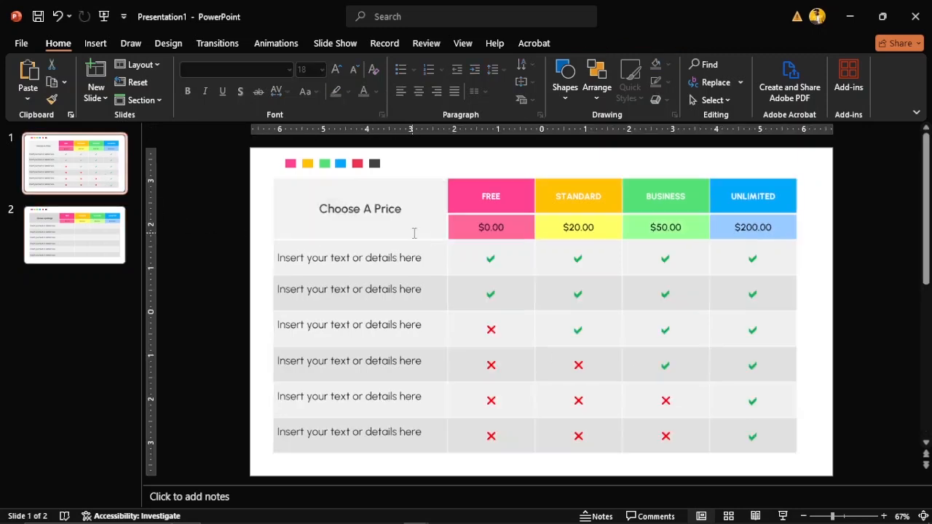
click(489, 259)
click(497, 296)
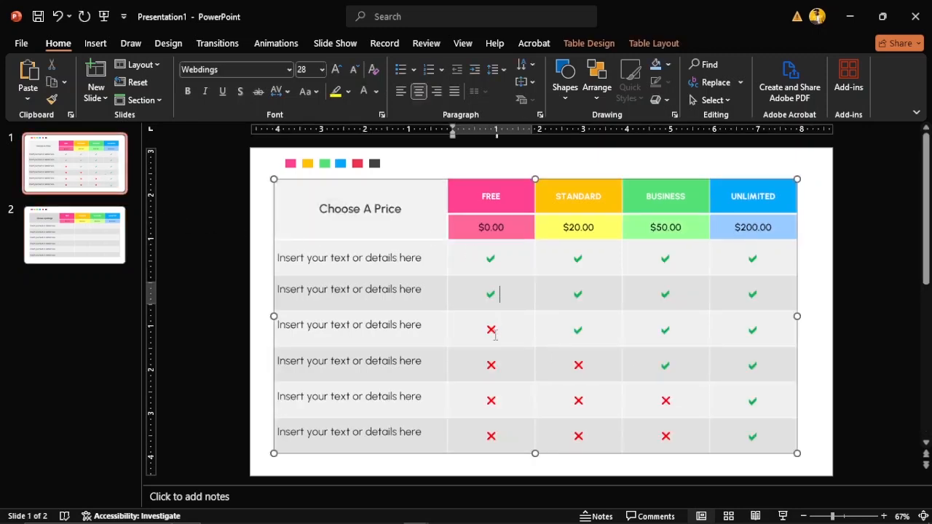
click(495, 337)
click(495, 370)
click(495, 402)
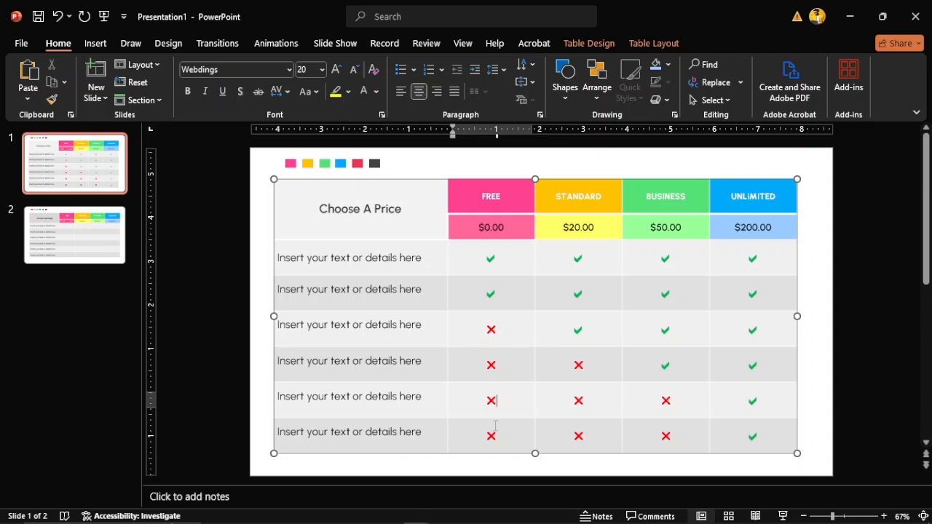
click(495, 429)
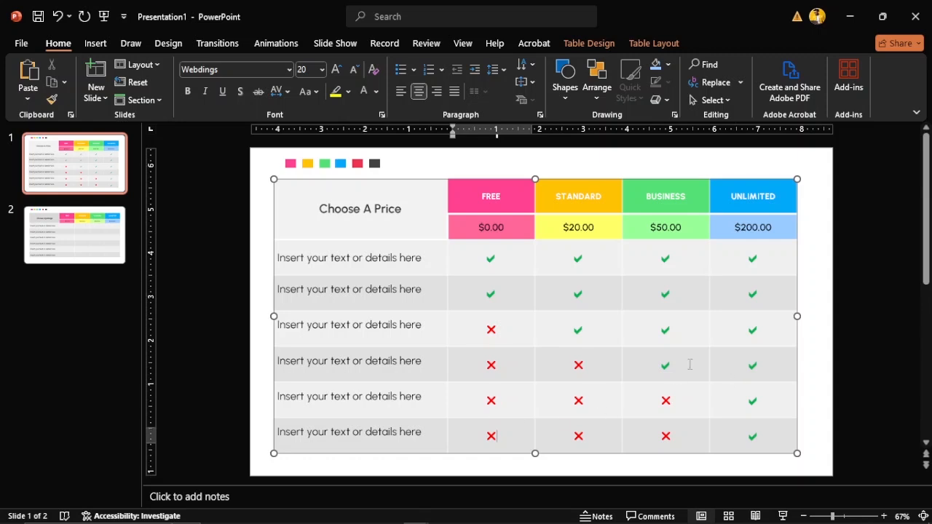
click(104, 217)
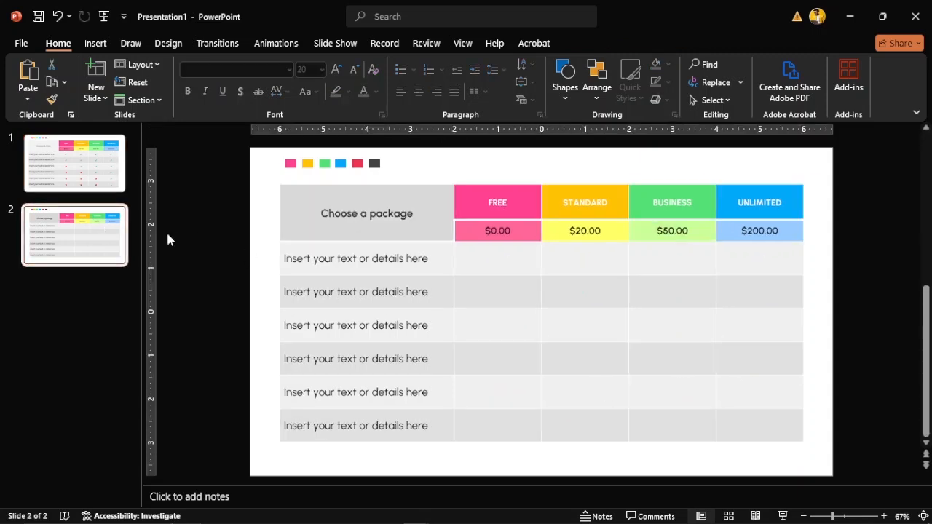
Mark the FREE column's six feature cells a, a, r, r, r, r
click(495, 258)
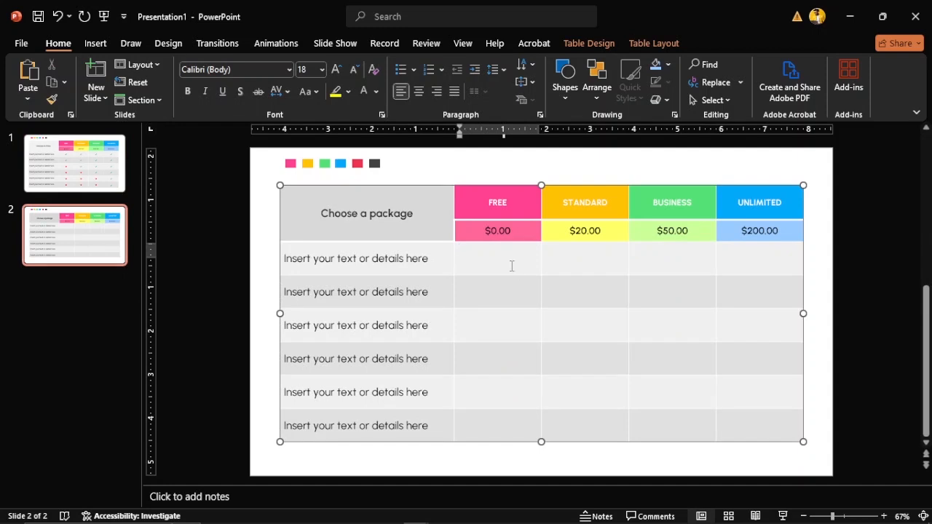
text(a)
click(499, 291)
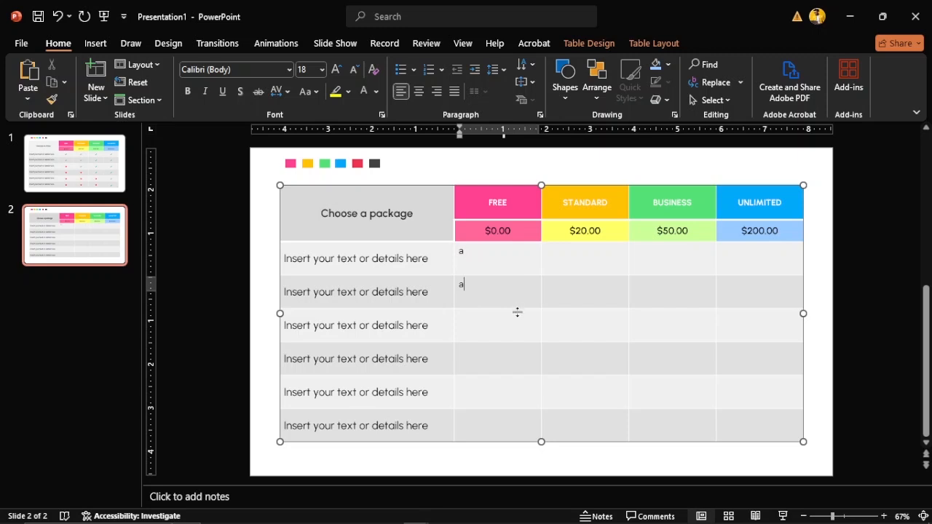
text(a)
click(503, 328)
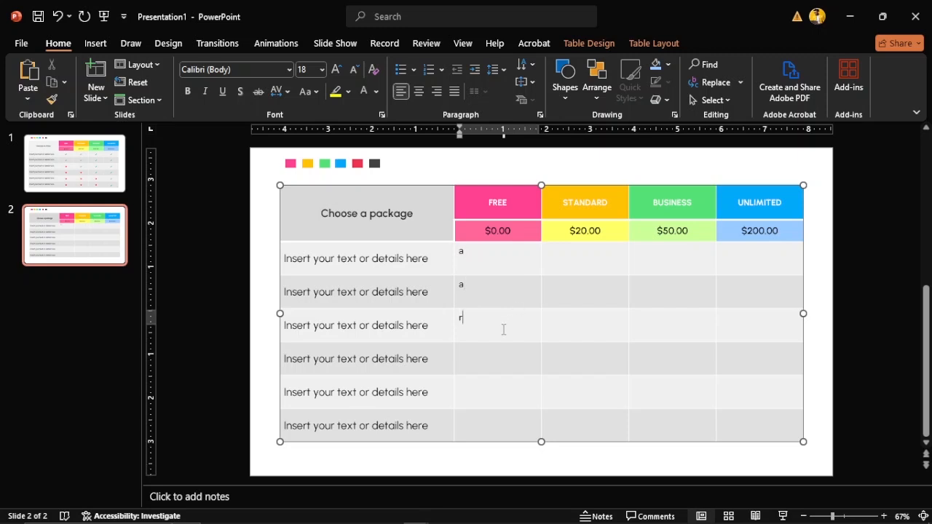
text(r)
click(486, 363)
text(r)
click(483, 397)
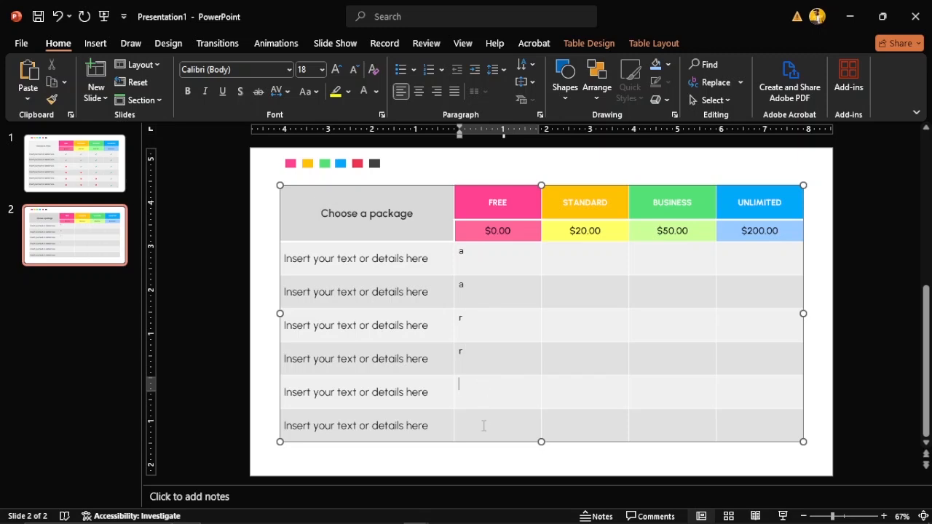
text(r)
click(483, 426)
text(r)
Fill the STANDARD column's feature cells with a, a, then r in the last three
click(570, 264)
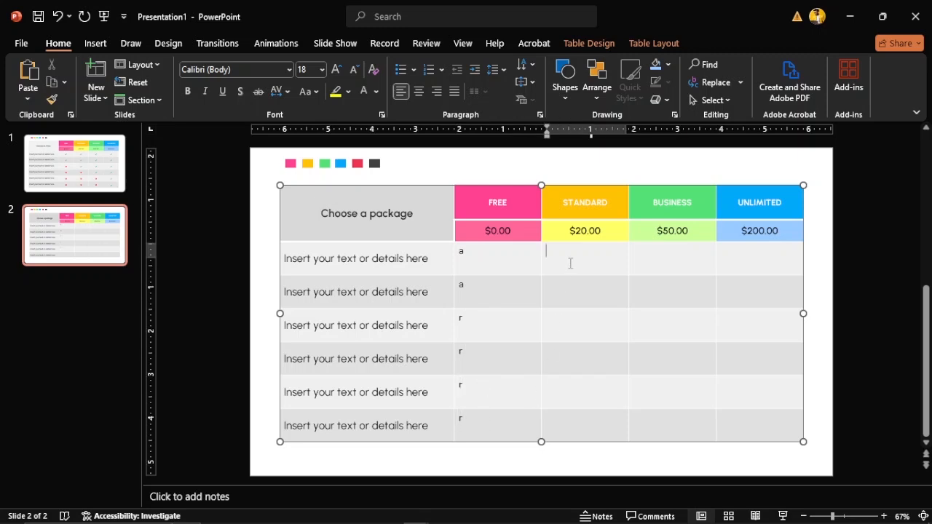
text(a)
click(569, 286)
text(a)
click(567, 327)
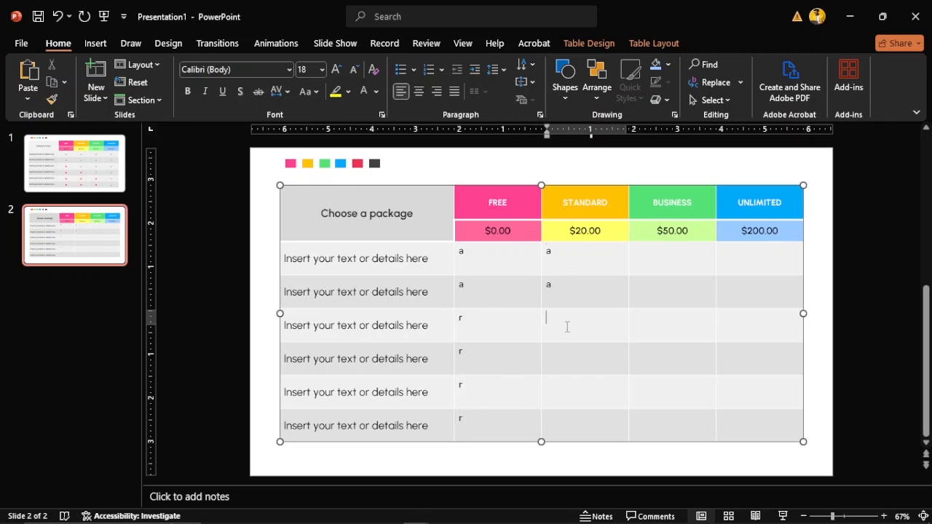
click(566, 355)
text(r)
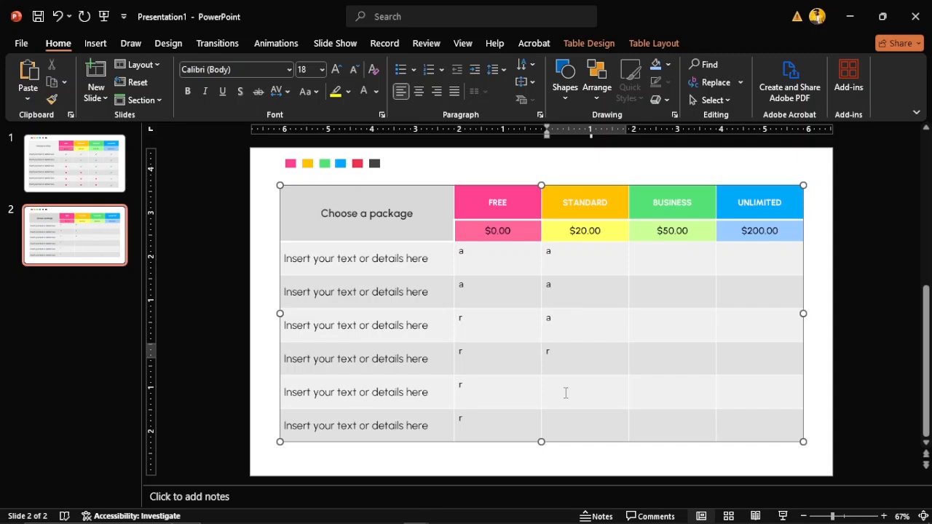
click(566, 393)
text(r)
click(567, 420)
text(r)
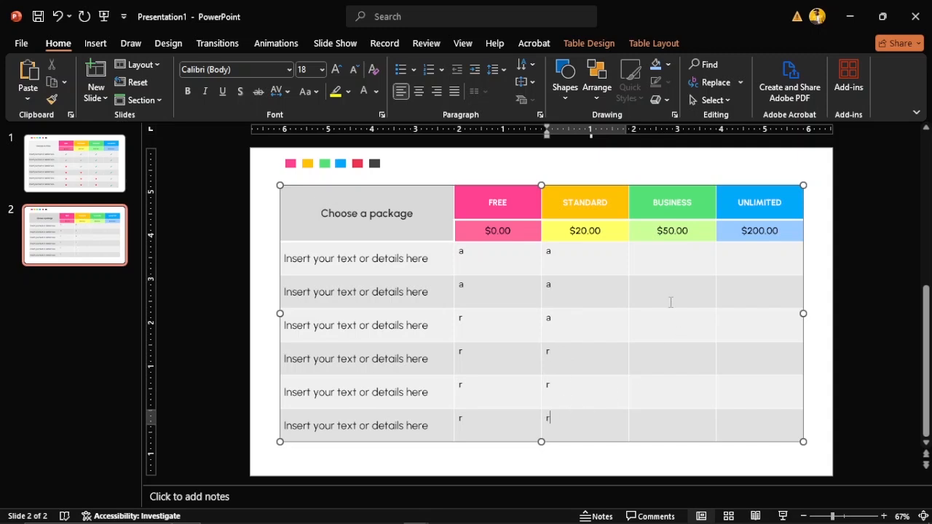
Put a in the BUSINESS column's first three feature cells and r in the sixth
click(662, 261)
text(a)
click(660, 288)
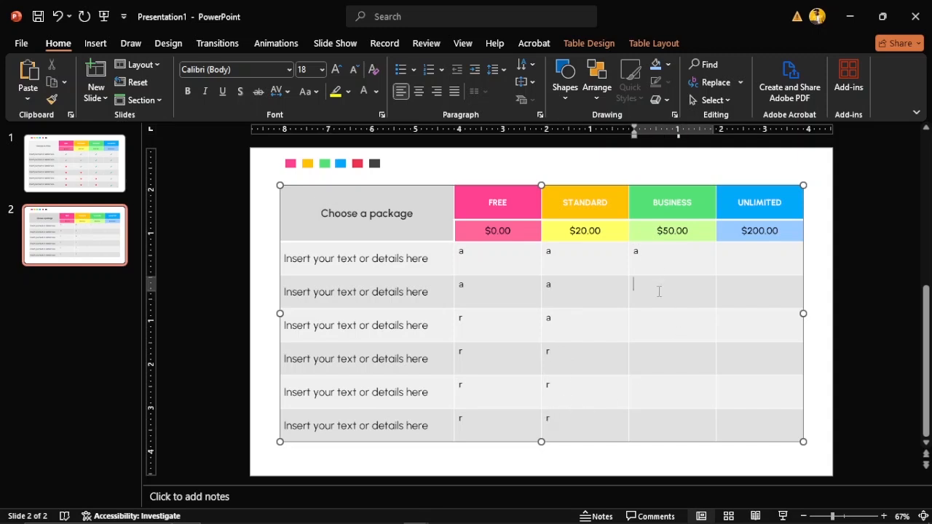
text(a)
click(650, 327)
text(a)
click(647, 361)
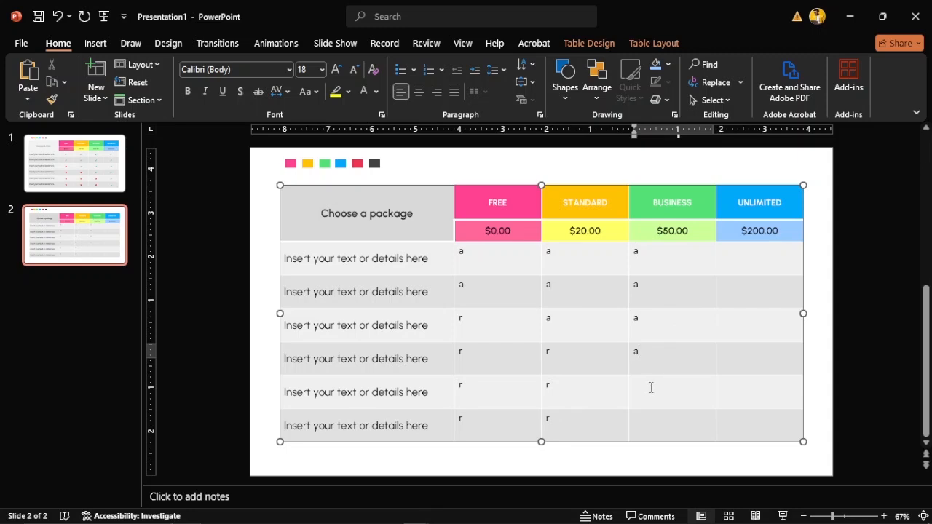
click(650, 387)
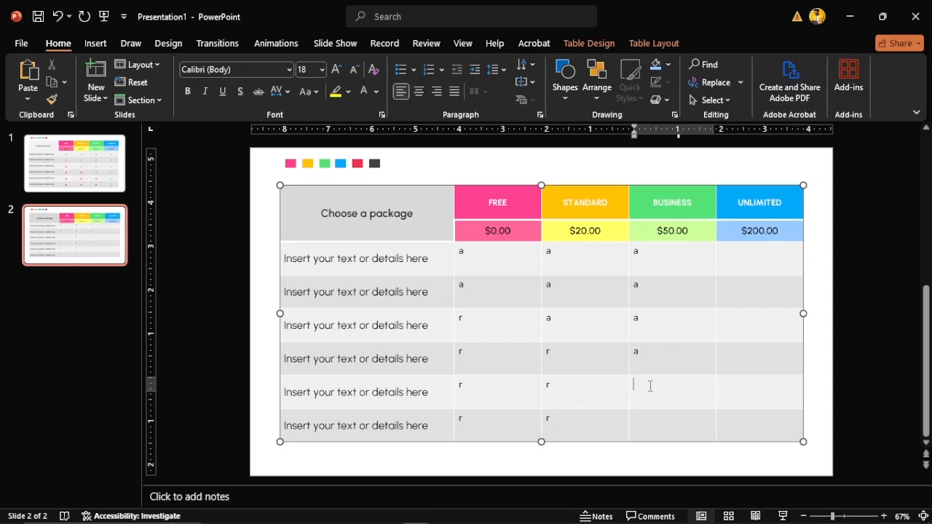
click(640, 422)
text(r)
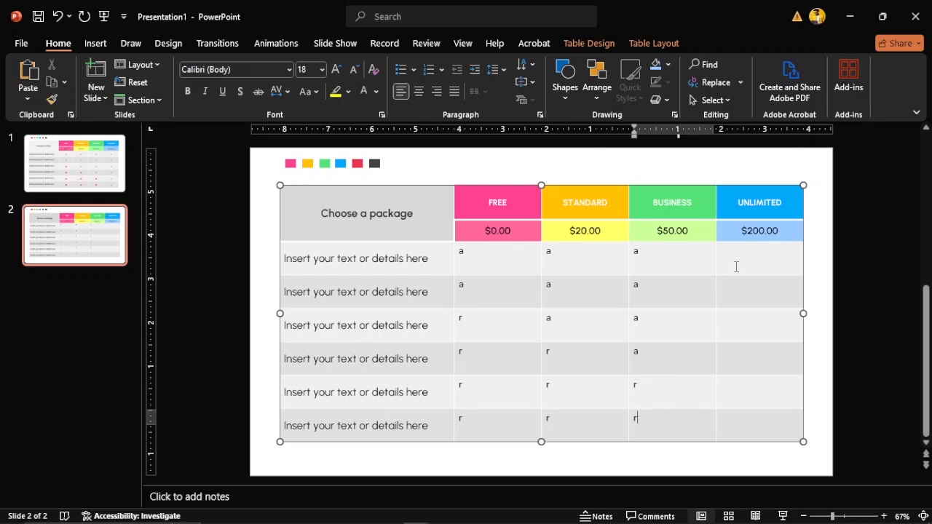
Type a into each of the UNLIMITED column's feature cells
click(735, 266)
text(a)
click(735, 294)
text(a)
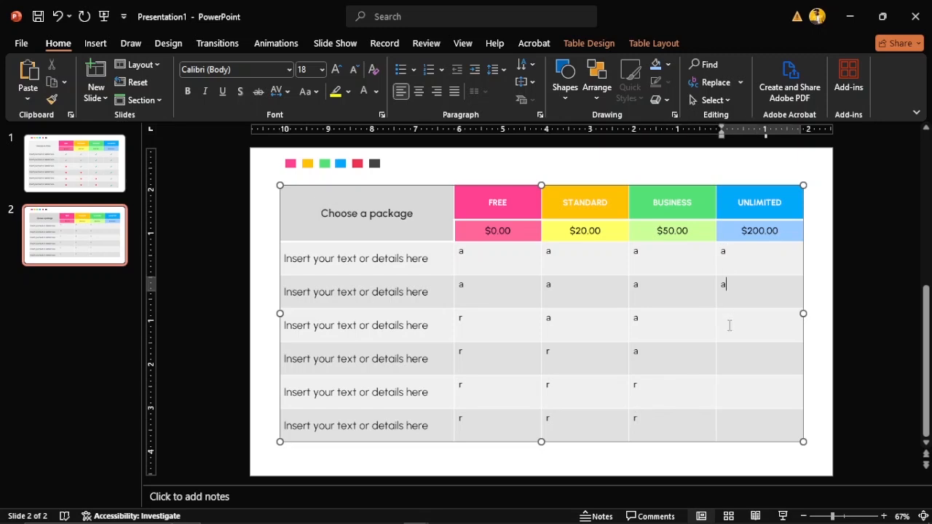
click(729, 326)
text(a)
click(725, 364)
text(a)
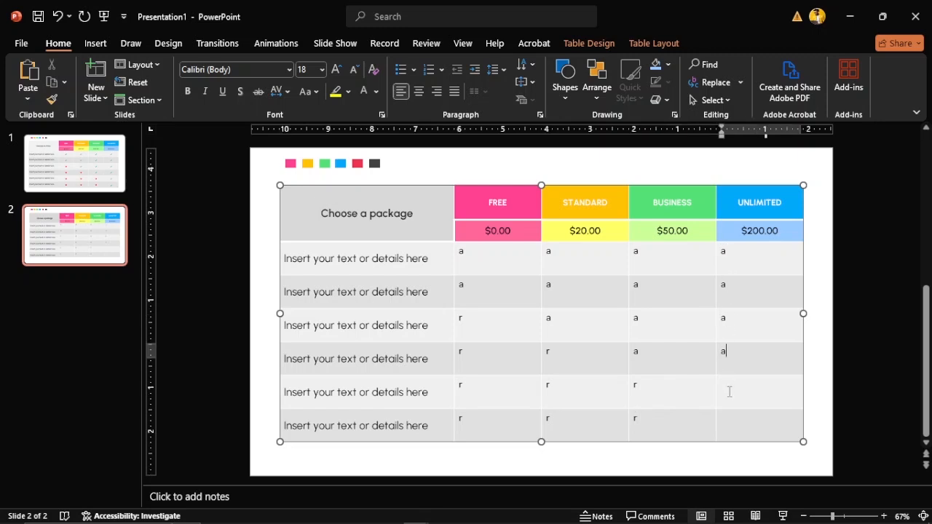
click(728, 392)
text(a)
click(731, 428)
Add the final UNLIMITED 'a', set all feature cells to Webdings, and reselect them
text(a)
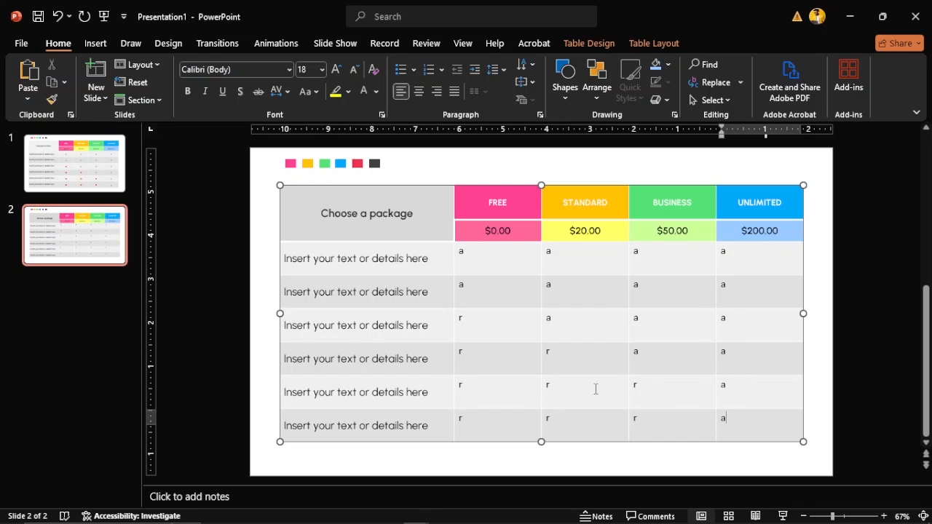
mouse_move(464, 252)
mouse_down()
mouse_move(553, 311)
mouse_move(691, 370)
mouse_move(746, 423)
mouse_up()
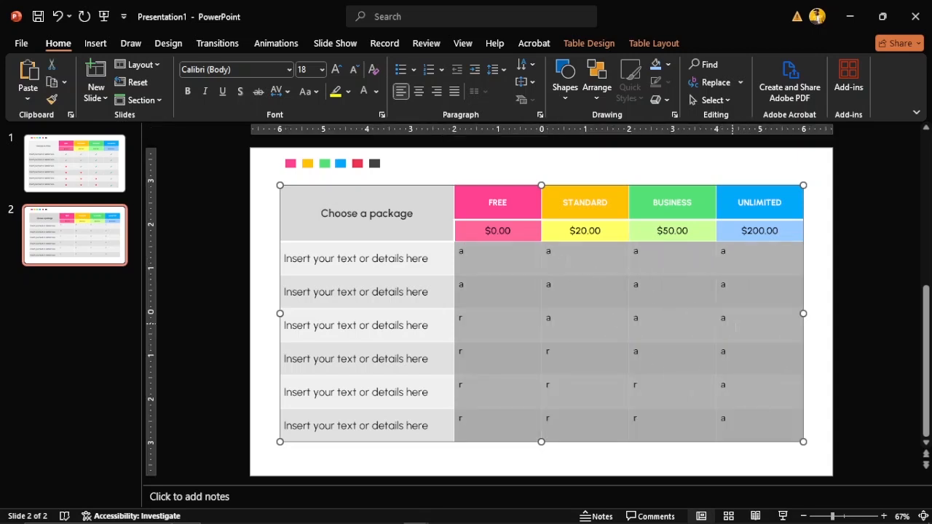
click(262, 69)
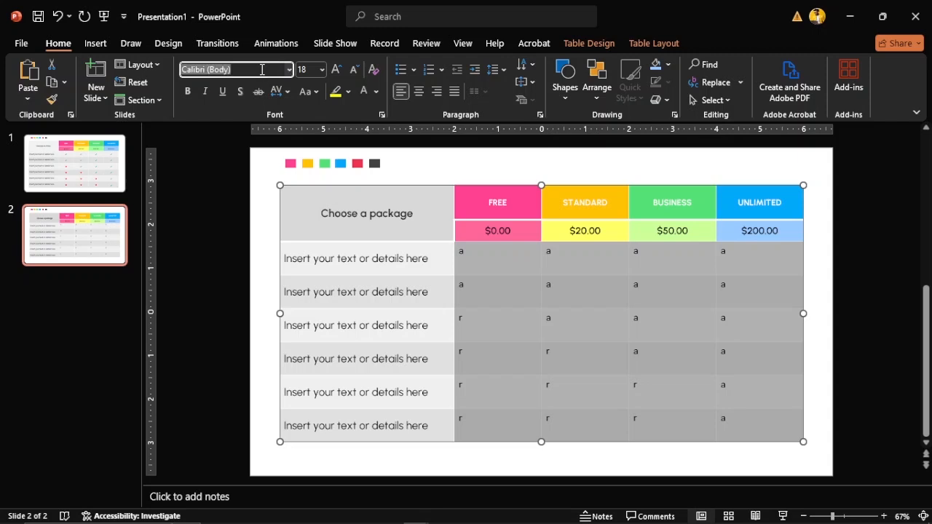
text(Webdings)
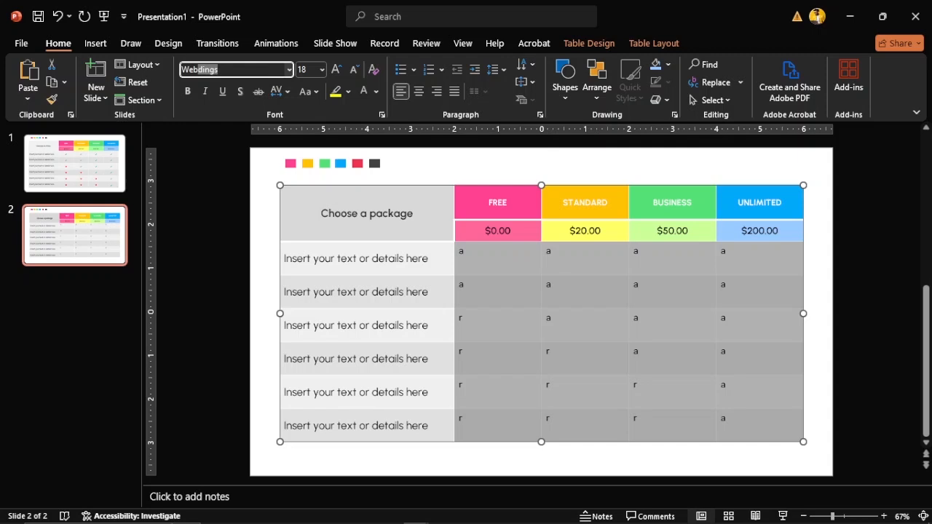
key(Return)
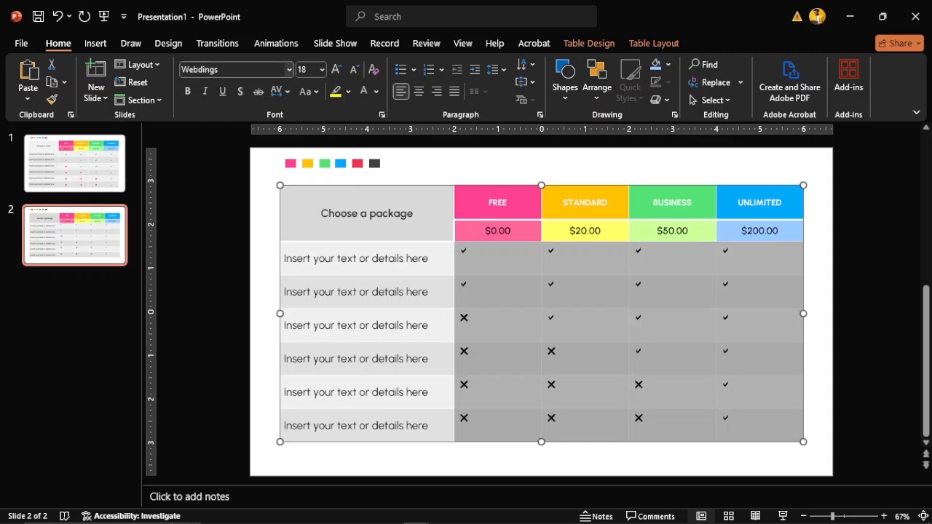
click(477, 172)
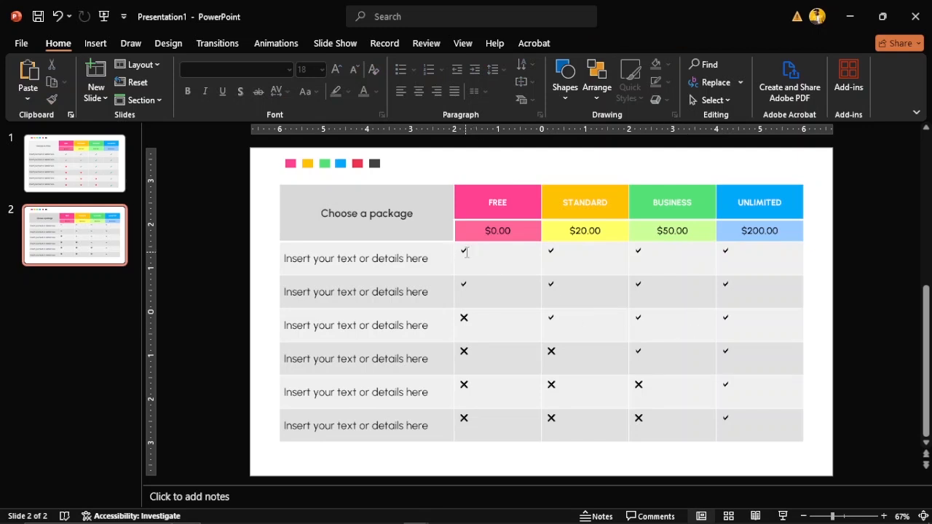
drag(466, 252, 743, 422)
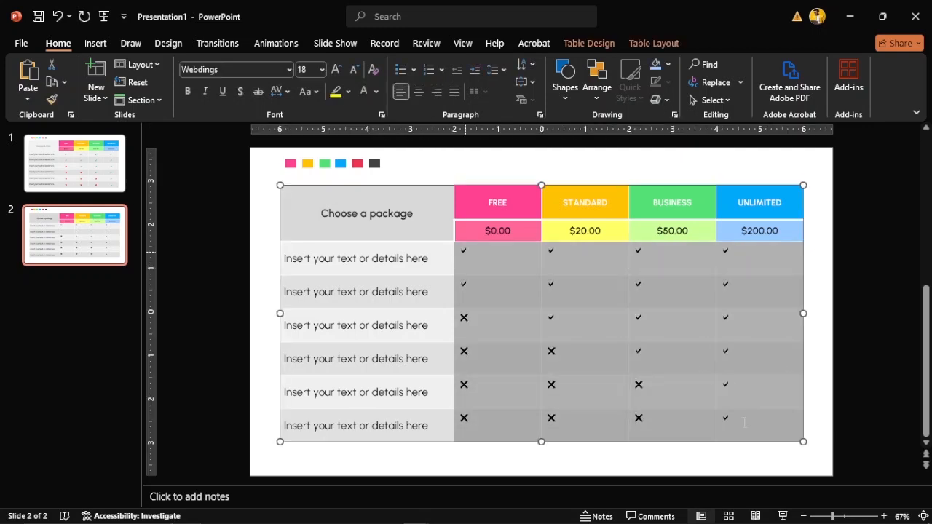
Centre all tick and cross marks horizontally and vertically in their cells
click(652, 43)
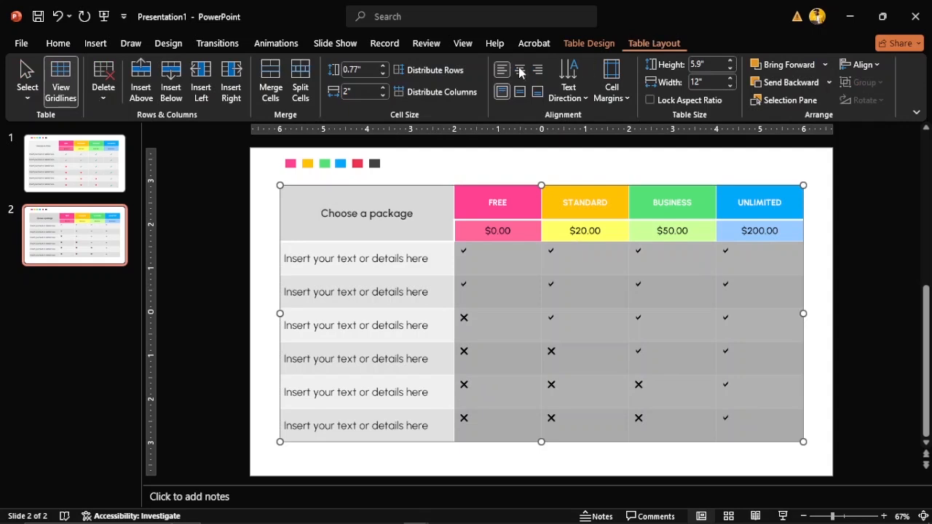
click(520, 70)
click(520, 91)
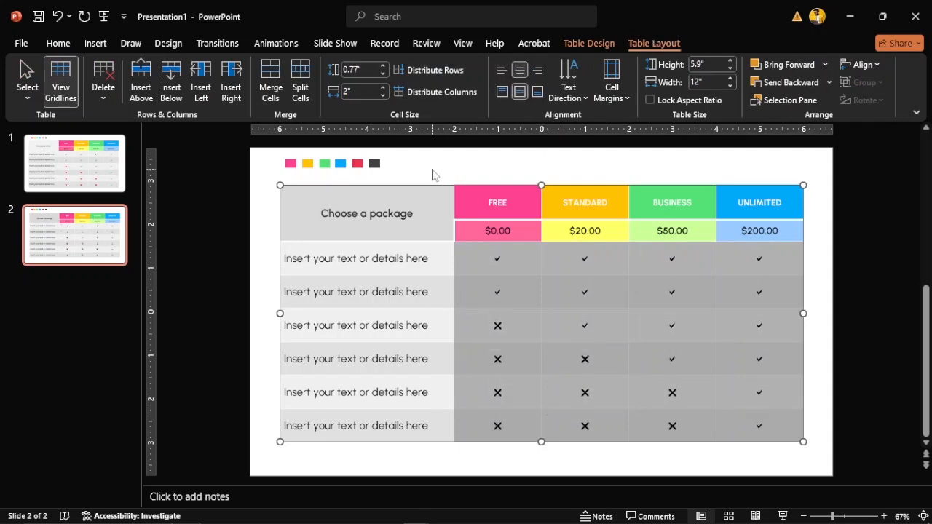
click(469, 163)
Enlarge the ticks in the first two rows to 28 pt
click(486, 256)
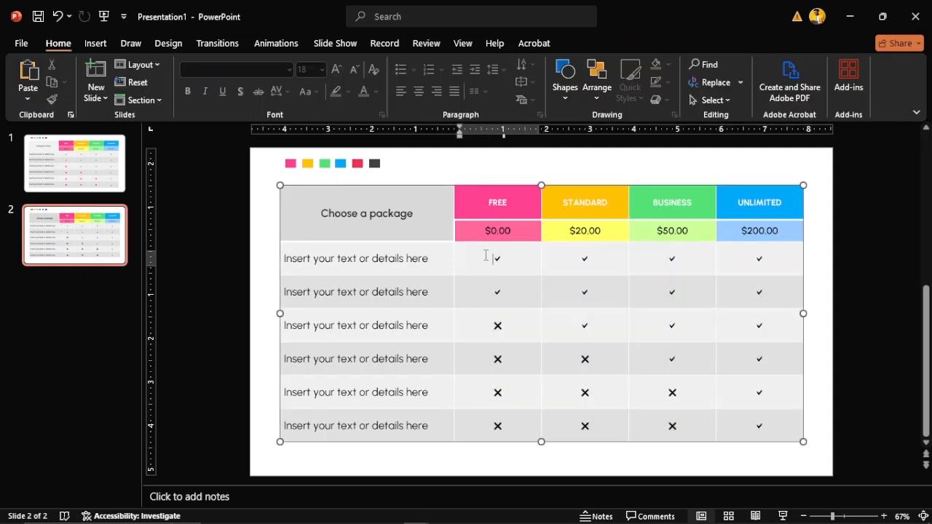
drag(485, 256, 751, 285)
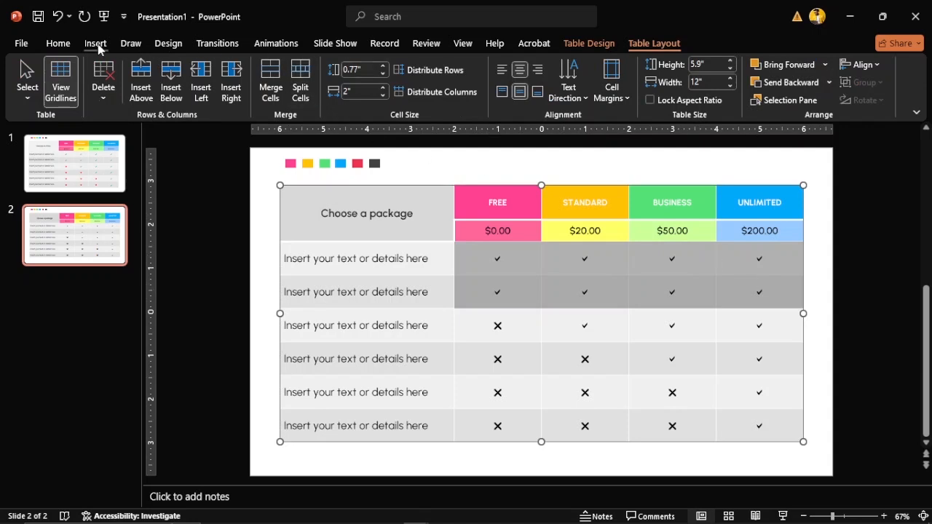
click(61, 44)
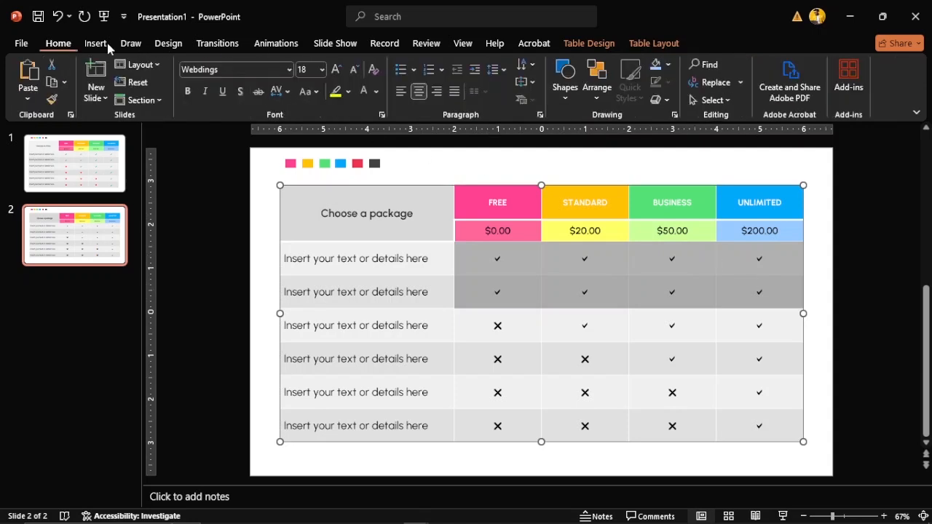
click(336, 69)
click(336, 69)
Enlarge the remaining ticks in rows 3–6 to 28 pt, then show slide 1
drag(578, 319, 757, 326)
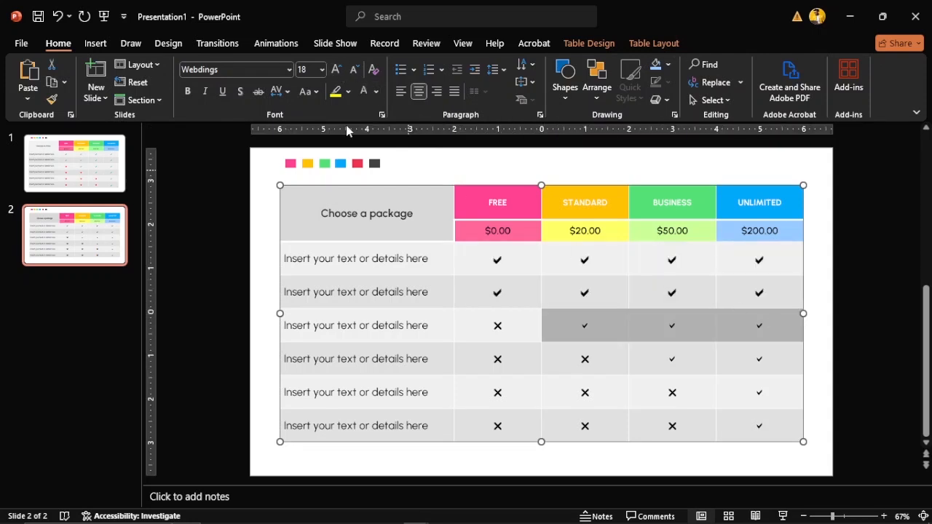
click(336, 70)
click(336, 69)
click(670, 358)
drag(671, 358, 770, 358)
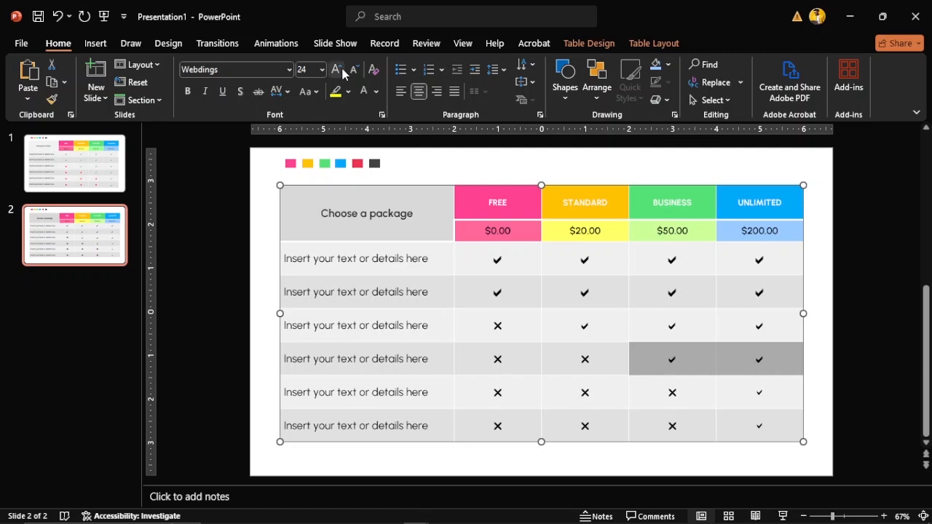
drag(580, 324, 764, 329)
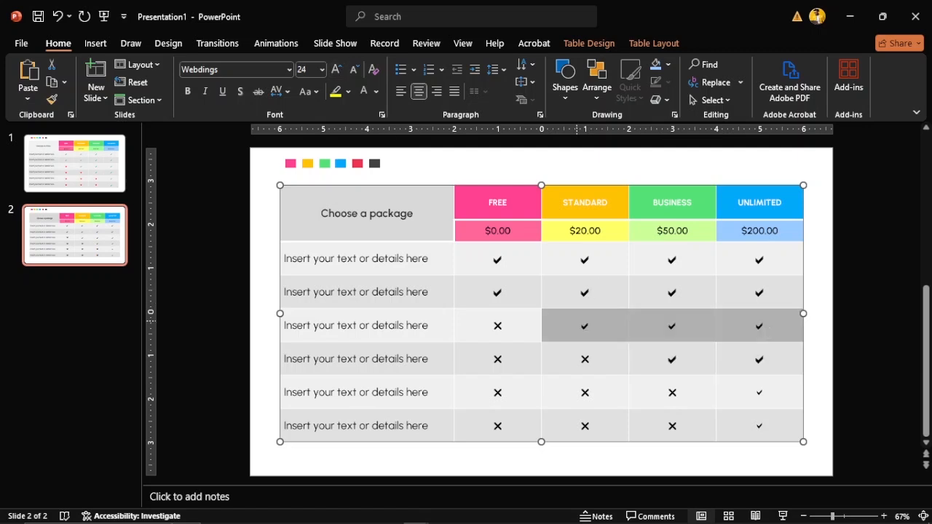
click(338, 70)
drag(740, 393, 767, 434)
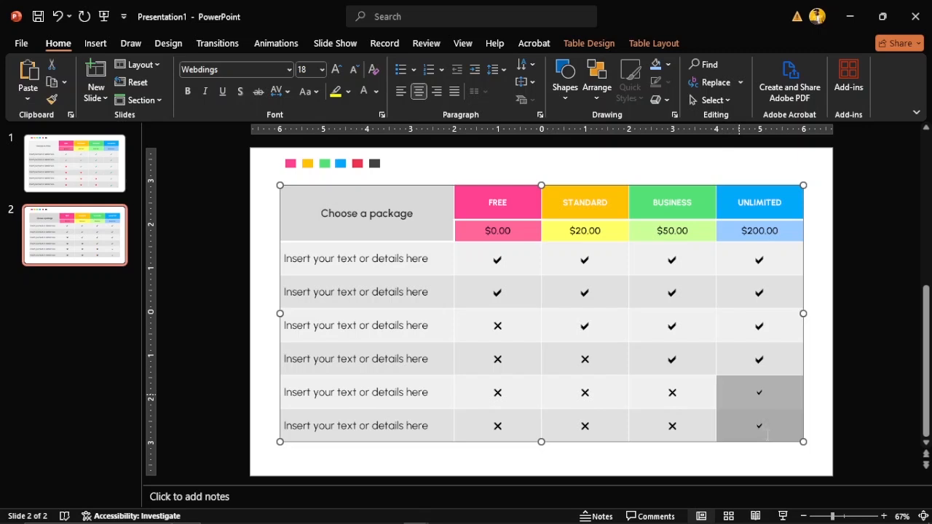
click(342, 70)
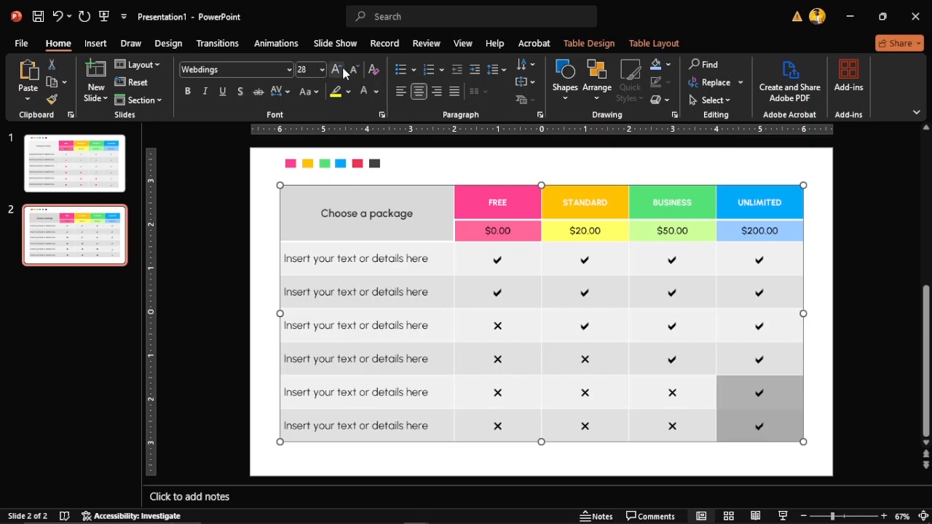
click(818, 378)
click(490, 259)
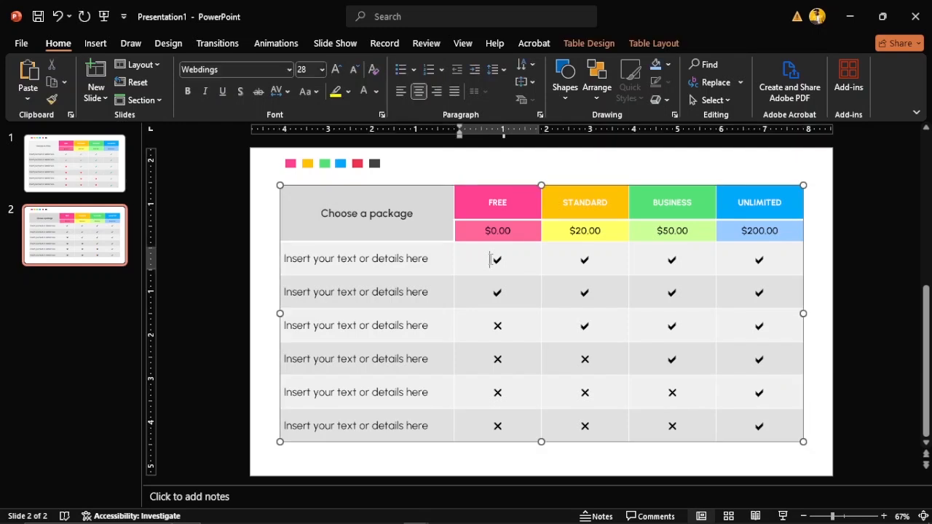
click(96, 174)
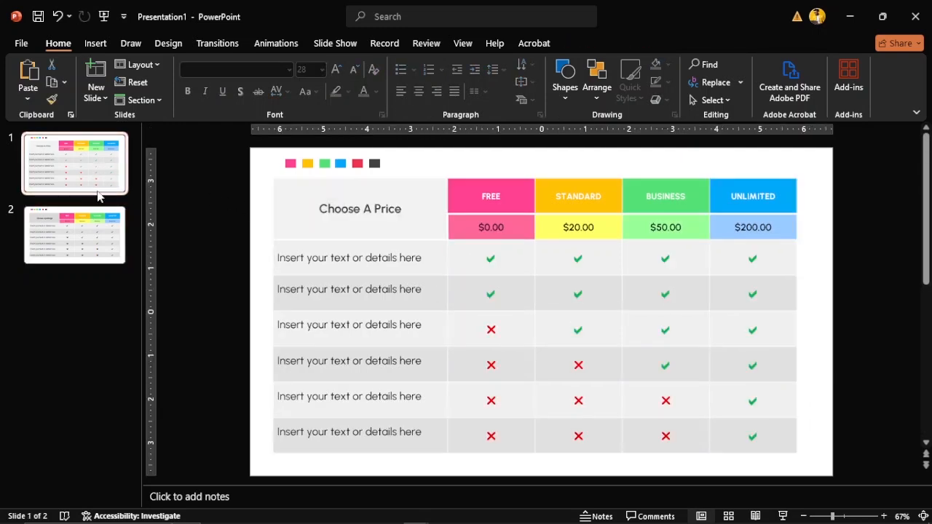
Back on slide 2, turn the tick marks in rows 1–4 green and select the UNLIMITED ticks in rows 5–6
click(100, 233)
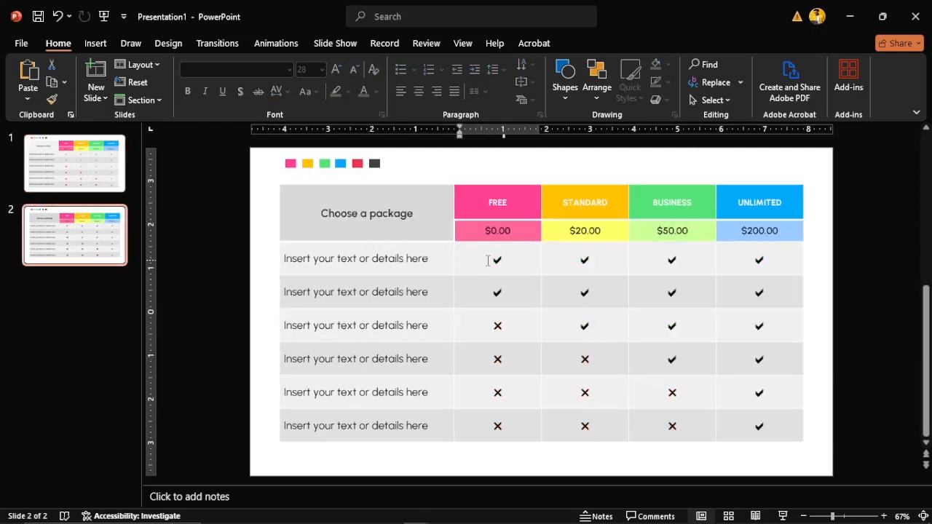
drag(490, 260, 744, 297)
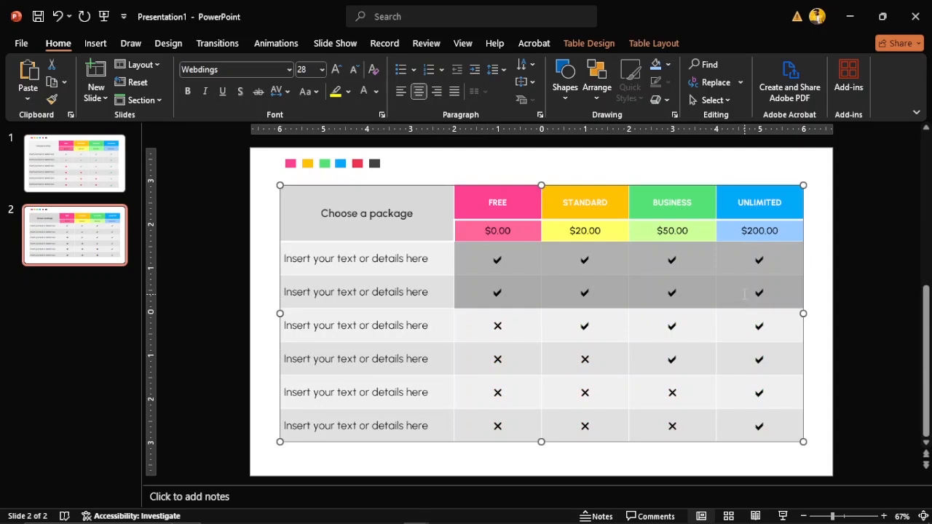
click(377, 93)
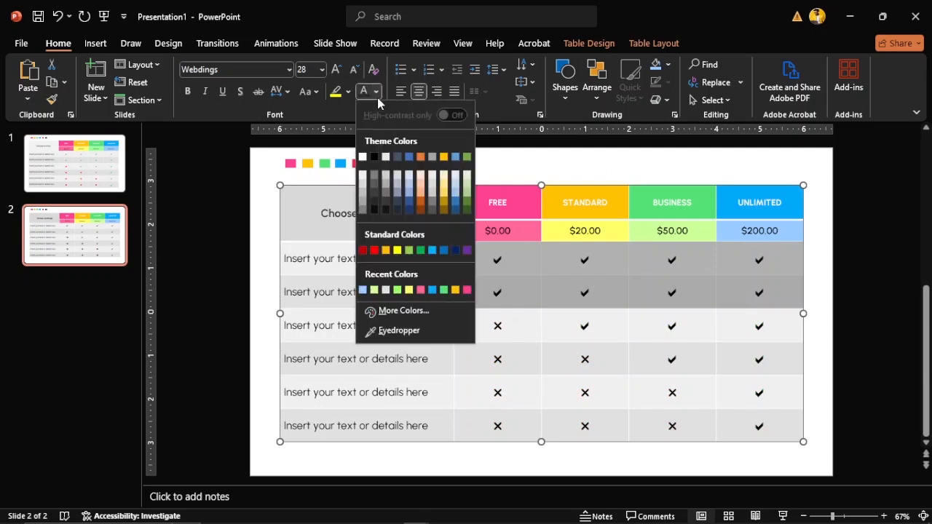
click(420, 250)
drag(580, 326, 744, 325)
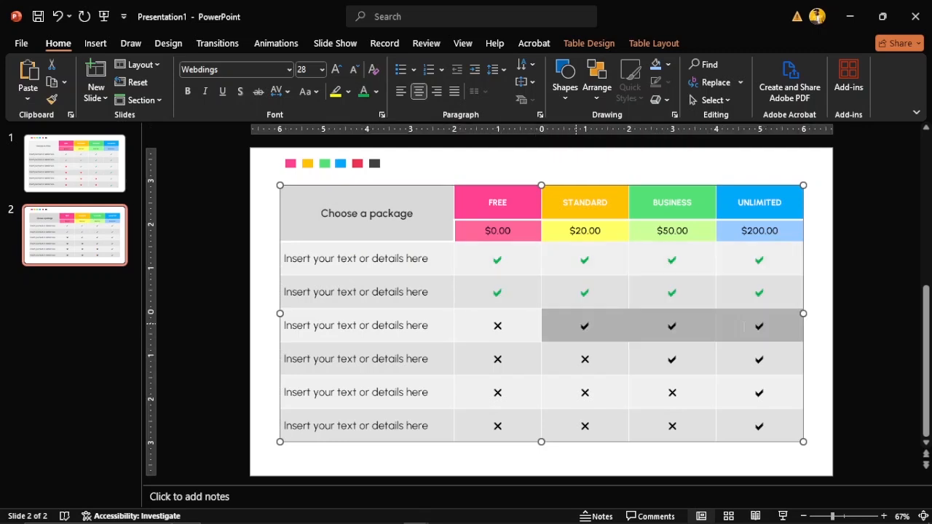
click(363, 92)
drag(685, 364, 744, 364)
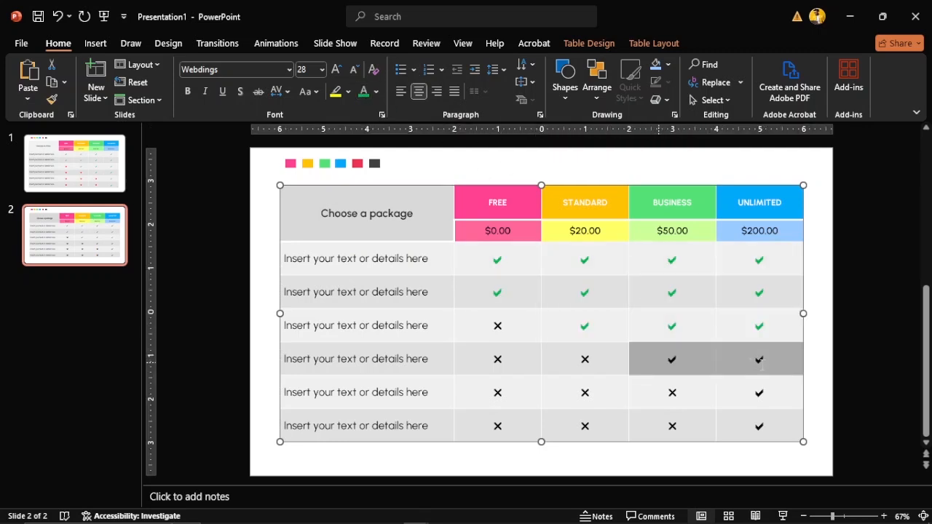
click(364, 91)
click(750, 391)
drag(752, 415, 754, 426)
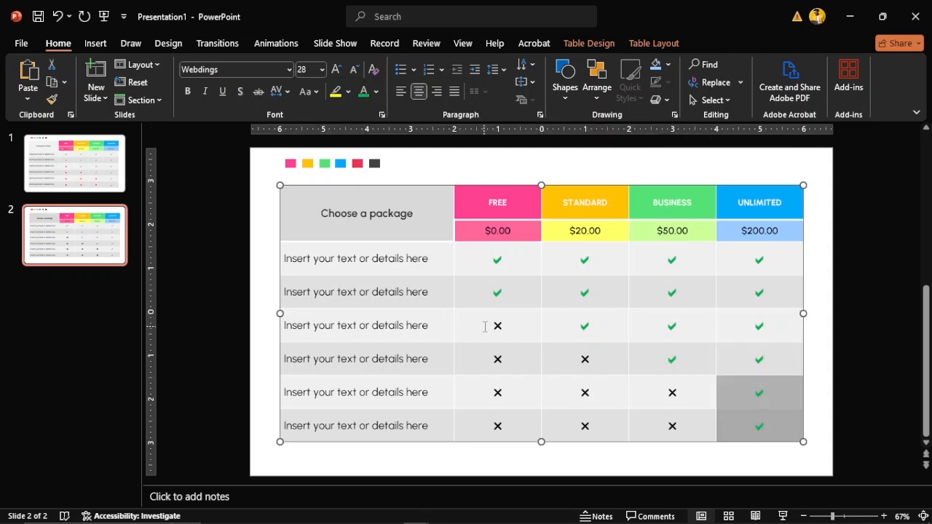
Colour the four crosses in the FREE column (rows 3–6) red
drag(485, 325, 498, 416)
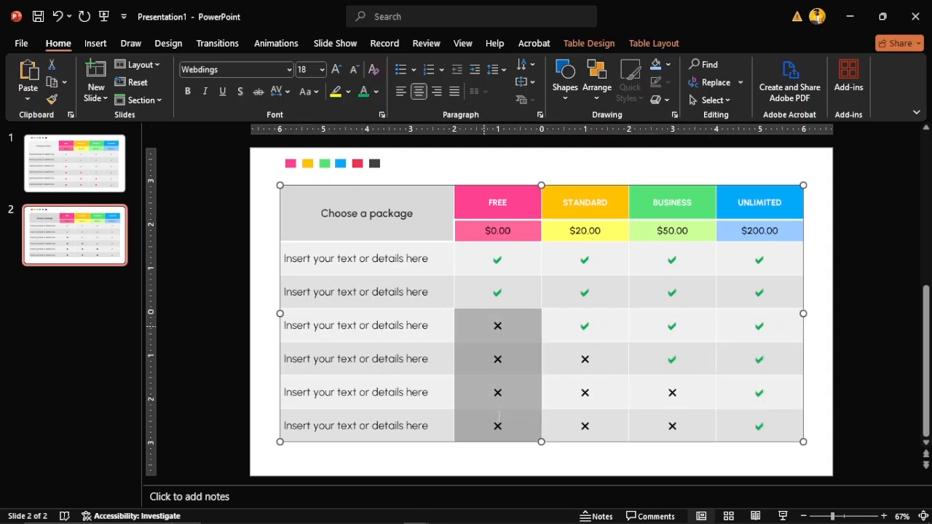
click(376, 92)
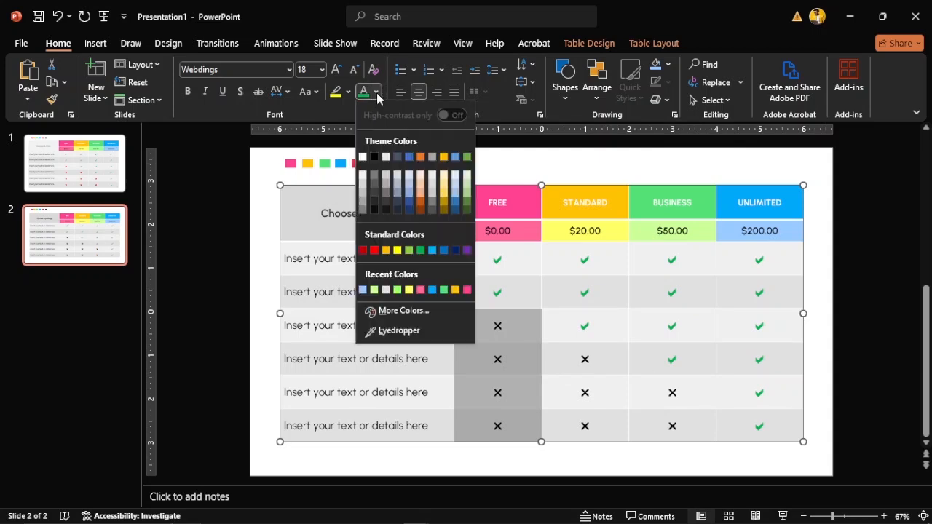
click(375, 250)
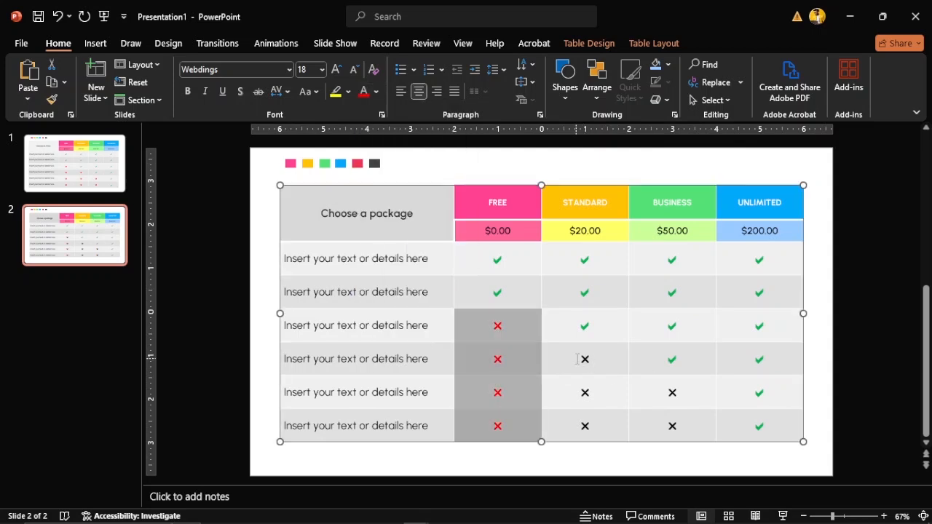